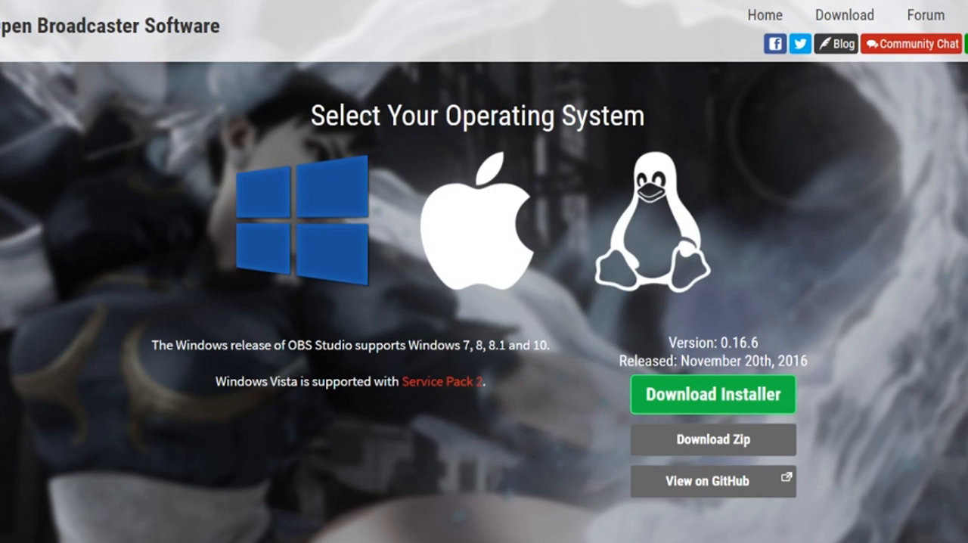
pyautogui.scroll(-8, 485, 302)
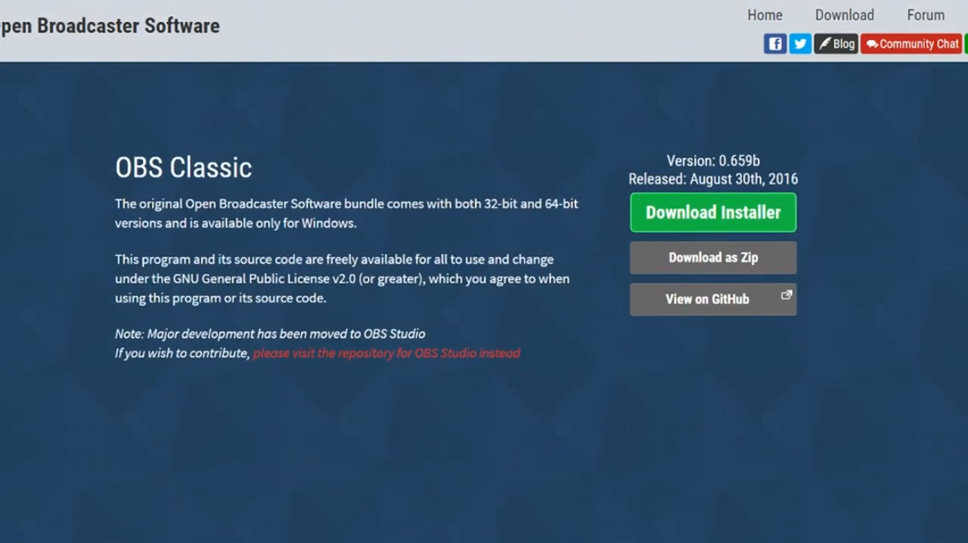
pyautogui.scroll(8, 484, 303)
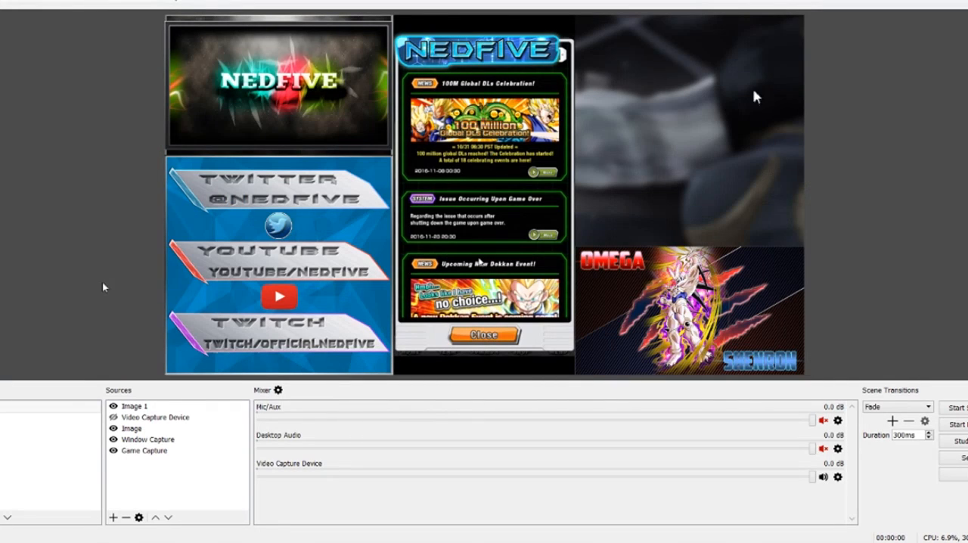
# - Hide the Image 1, Image, Window Capture and Game Capture sources in the current scene
pyautogui.click(114, 406)
pyautogui.click(113, 440)
pyautogui.click(114, 428)
pyautogui.click(113, 440)
pyautogui.click(113, 451)
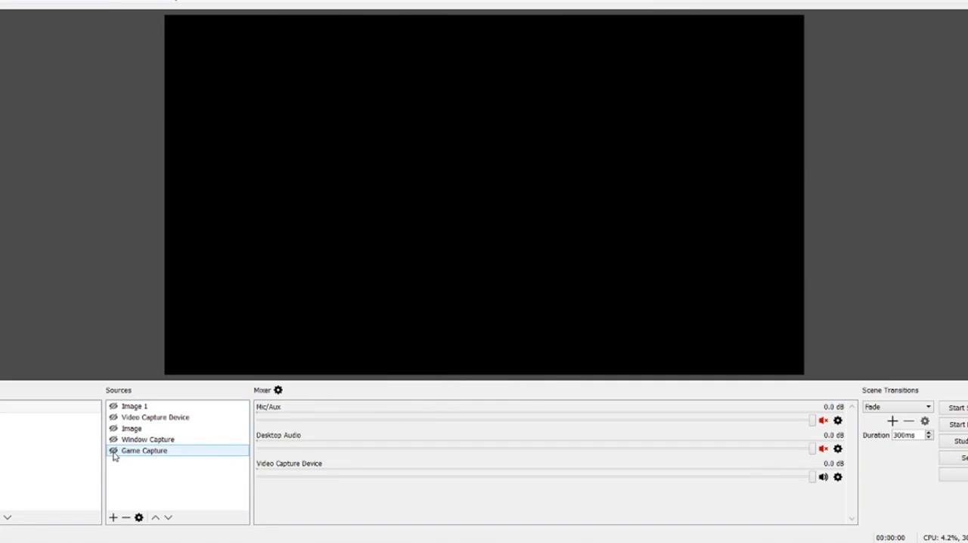
pyautogui.click(4, 407)
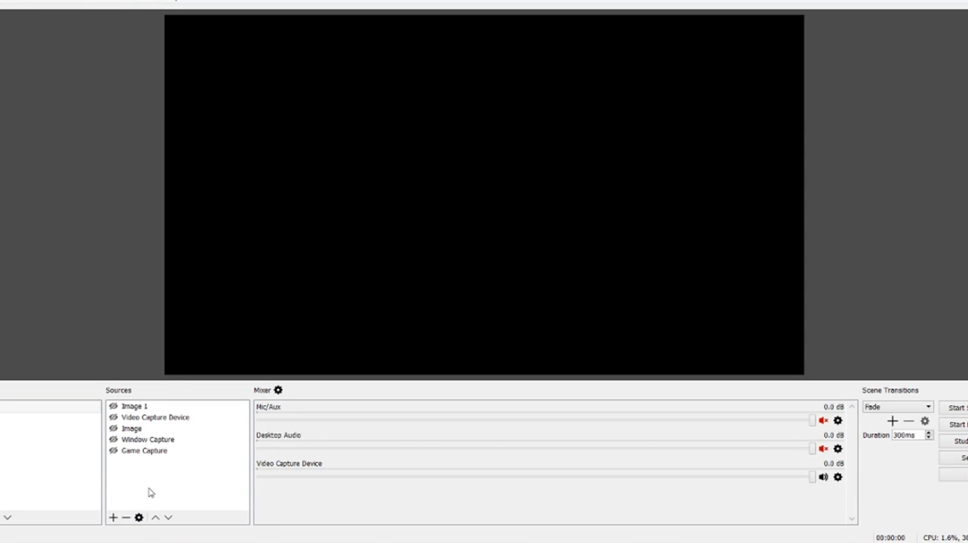
pyautogui.click(114, 518)
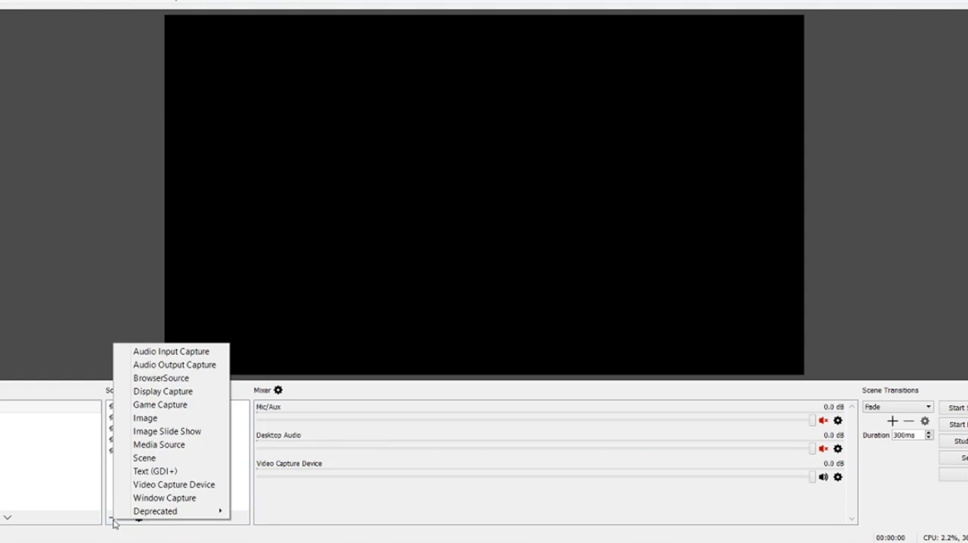
pyautogui.click(7, 503)
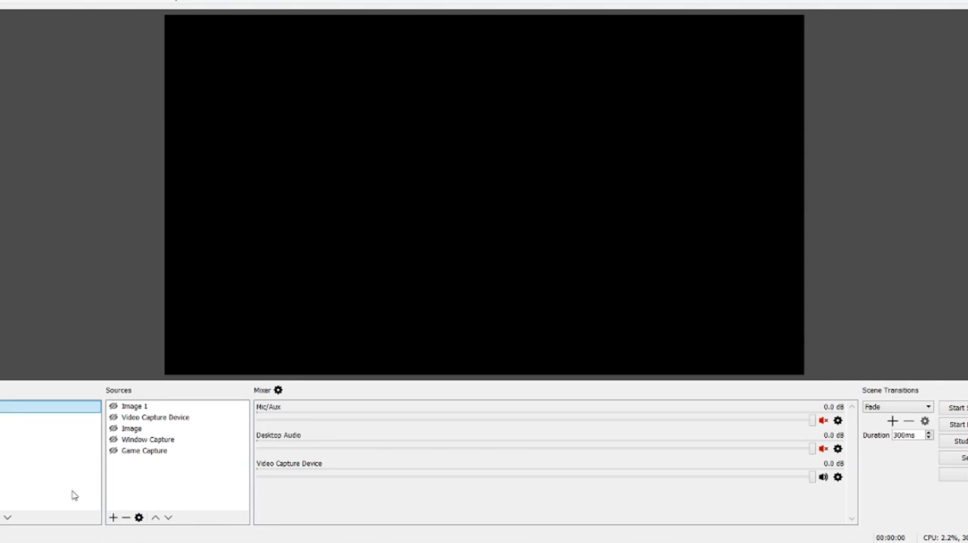
pyautogui.click(138, 493)
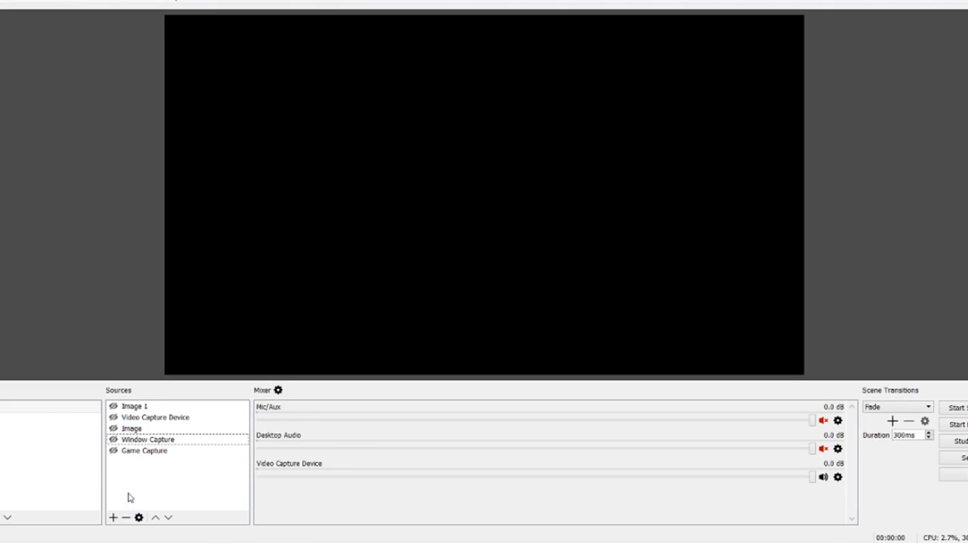
pyautogui.rightClick(136, 491)
pyautogui.moveTo(162, 490)
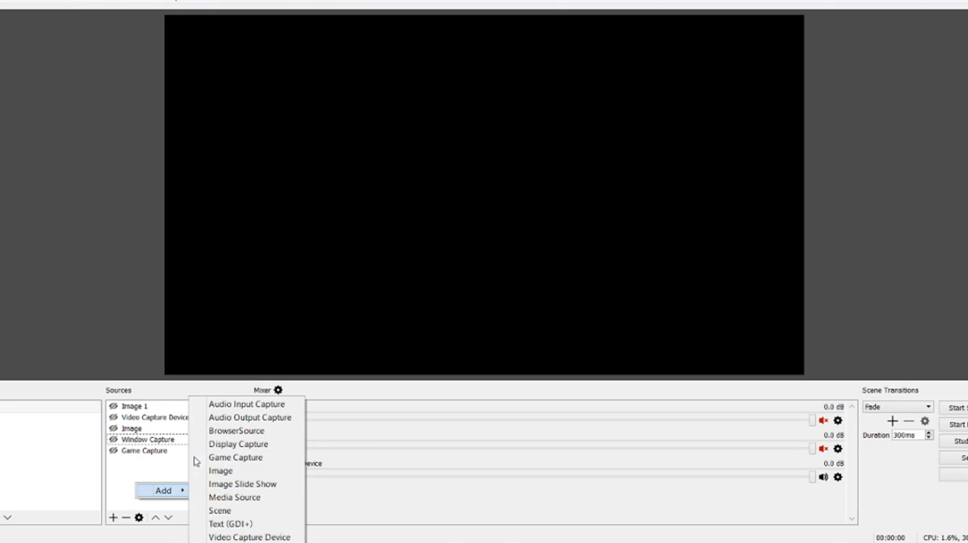
pyautogui.click(134, 494)
pyautogui.click(140, 451)
pyautogui.click(143, 440)
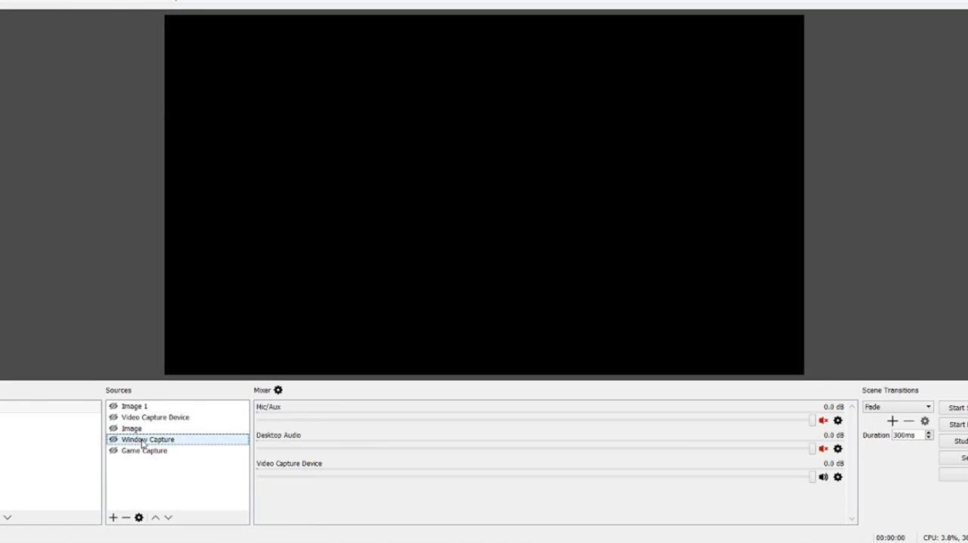
pyautogui.click(151, 443)
pyautogui.click(126, 517)
pyautogui.click(578, 278)
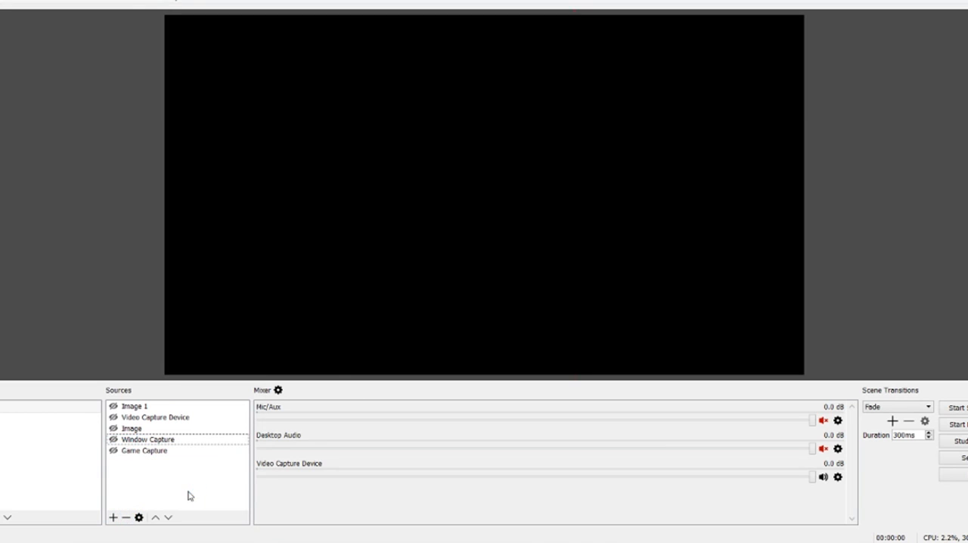
pyautogui.click(113, 451)
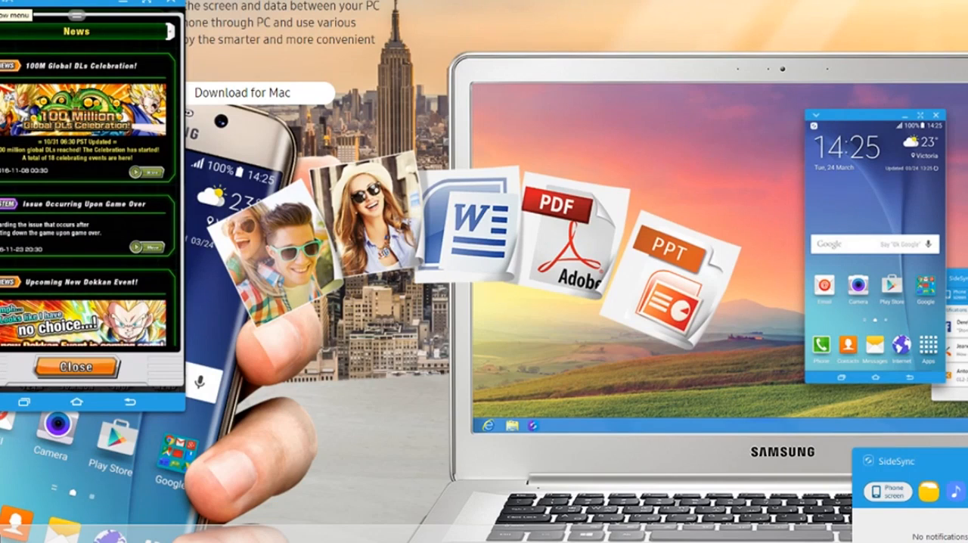
# - Switch to SideSync to view the phone window's options and scroll the mirrored game's News list
pyautogui.click(6, 4)
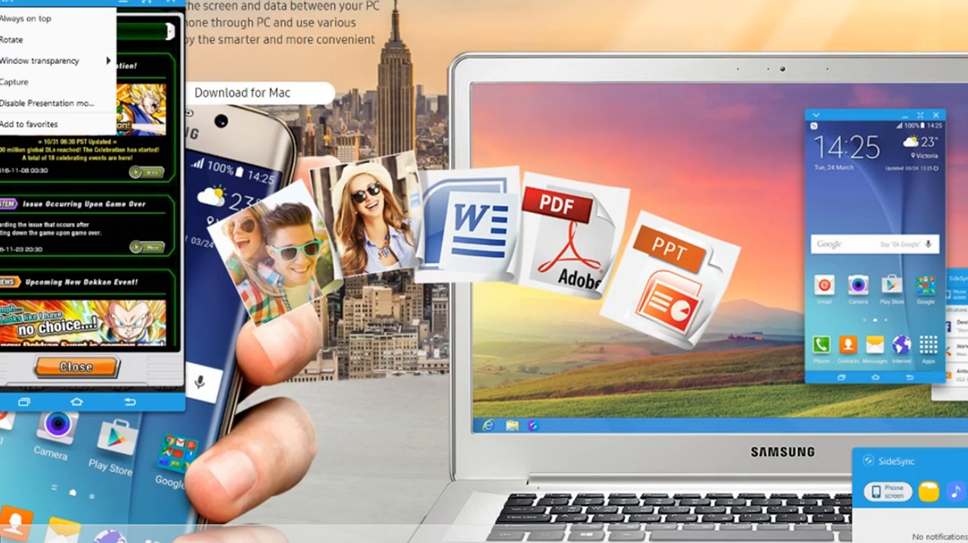
pyautogui.click(5, 4)
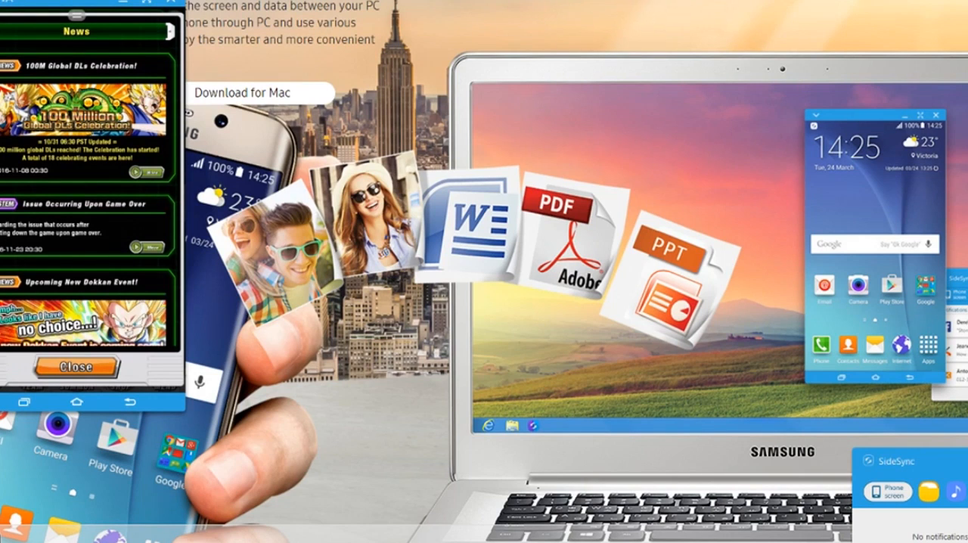
pyautogui.moveTo(38, 188); pyautogui.dragTo(42, 207)
pyautogui.moveTo(30, 280); pyautogui.dragTo(43, 211)
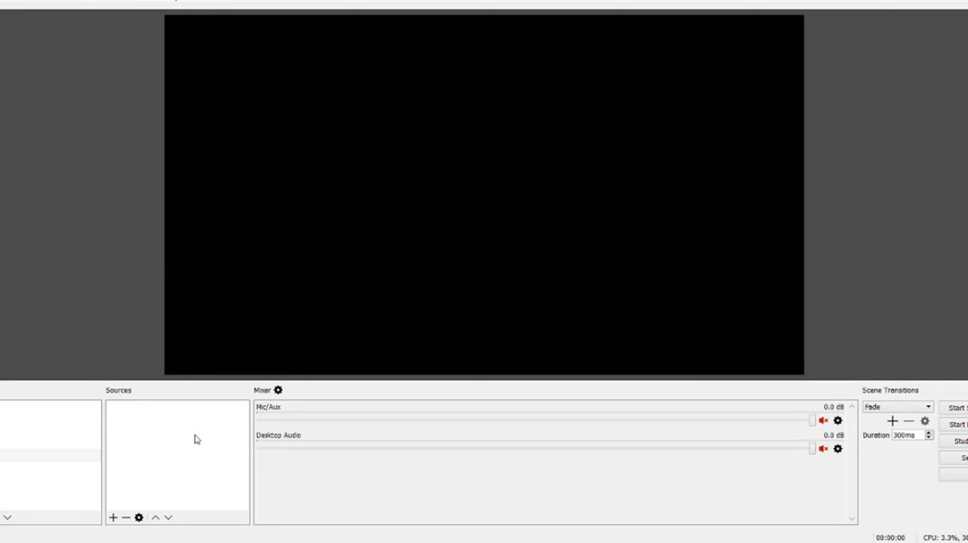
# - Add a new Game Capture source to the empty scene, accepting the suggested name and keeping the source visible
pyautogui.rightClick(195, 439)
pyautogui.moveTo(214, 442)
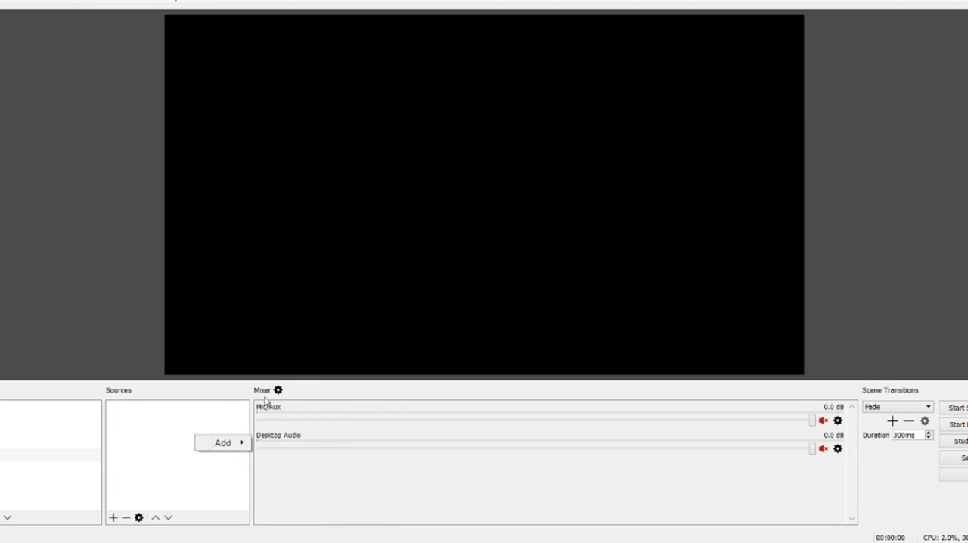
pyautogui.moveTo(243, 448)
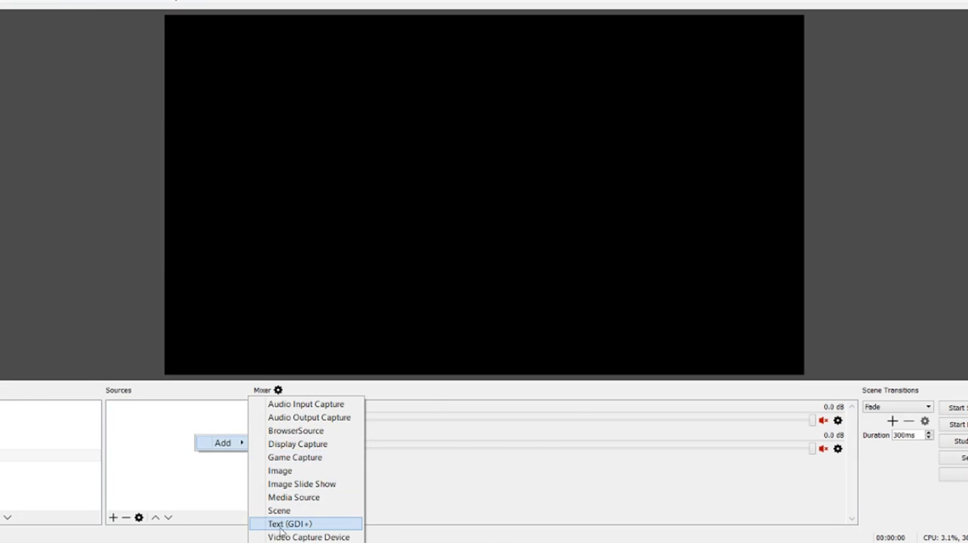
pyautogui.click(301, 458)
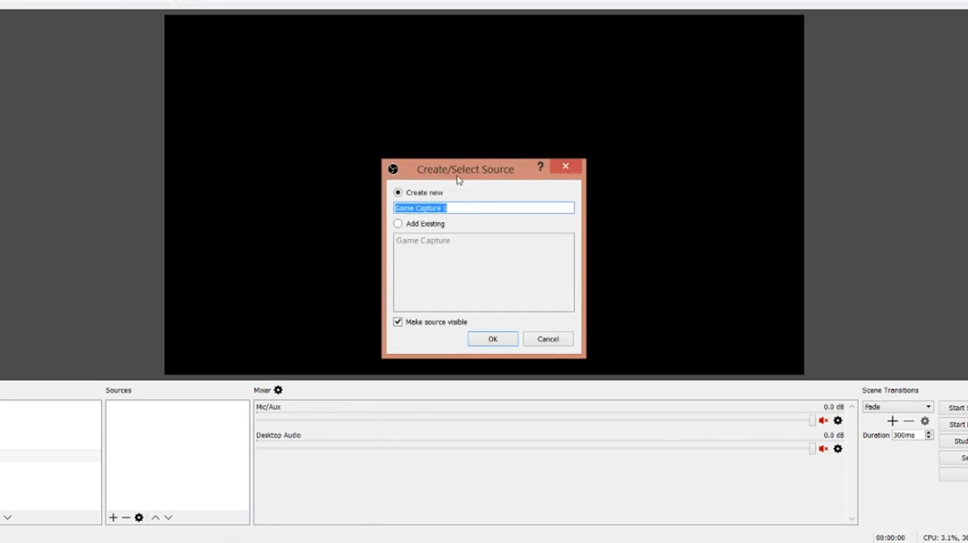
pyautogui.click(493, 339)
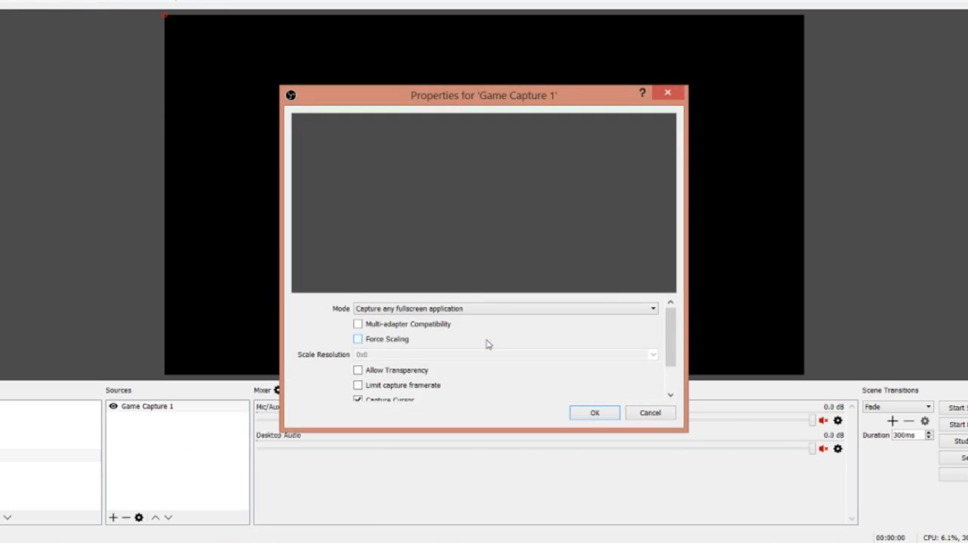
# - Set the new game capture to capture a specific window and choose [SideSync.exe]: Phone screen as that window
pyautogui.click(463, 309)
pyautogui.click(451, 329)
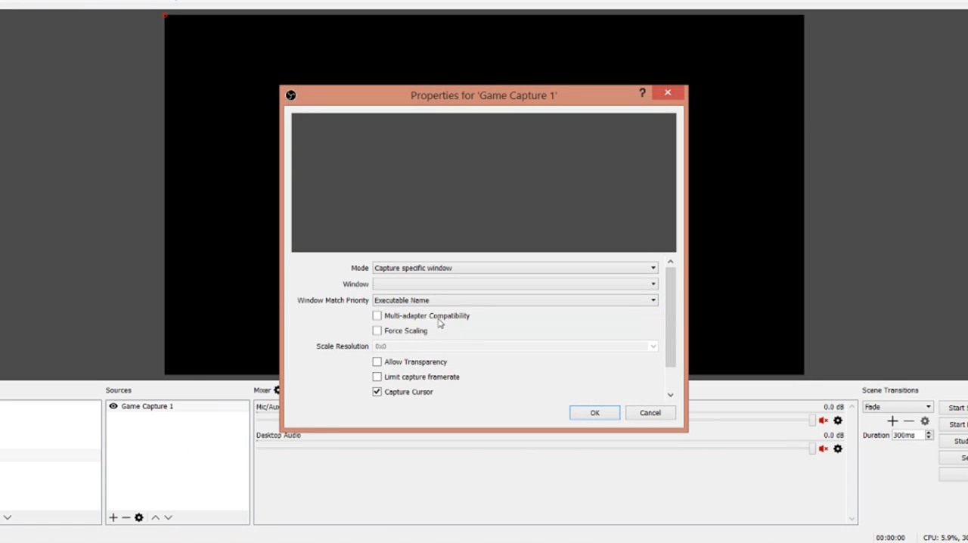
pyautogui.click(418, 284)
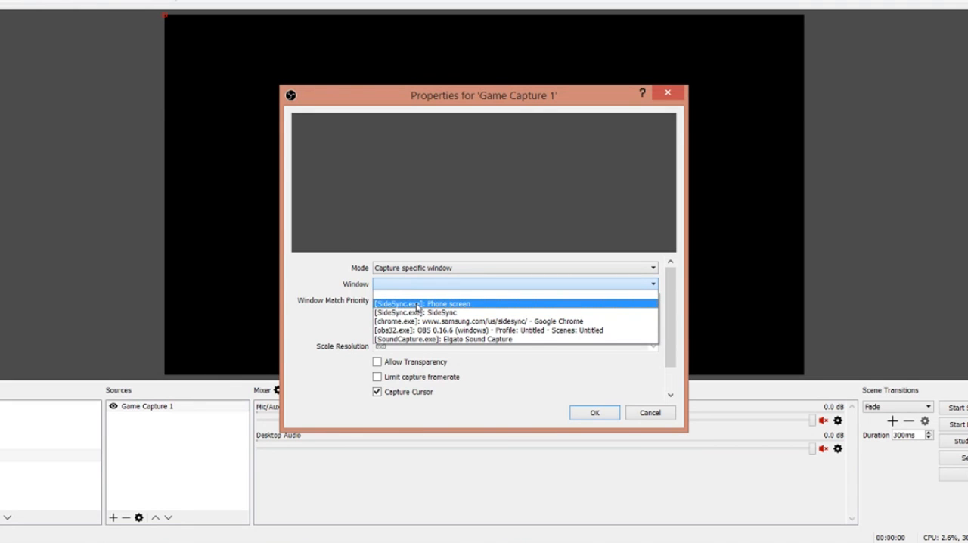
pyautogui.click(418, 307)
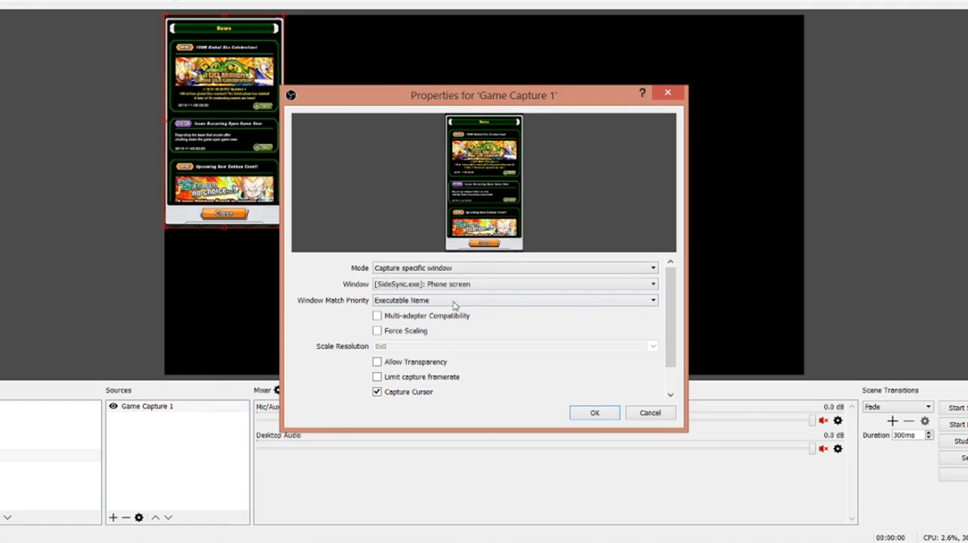
pyautogui.click(587, 413)
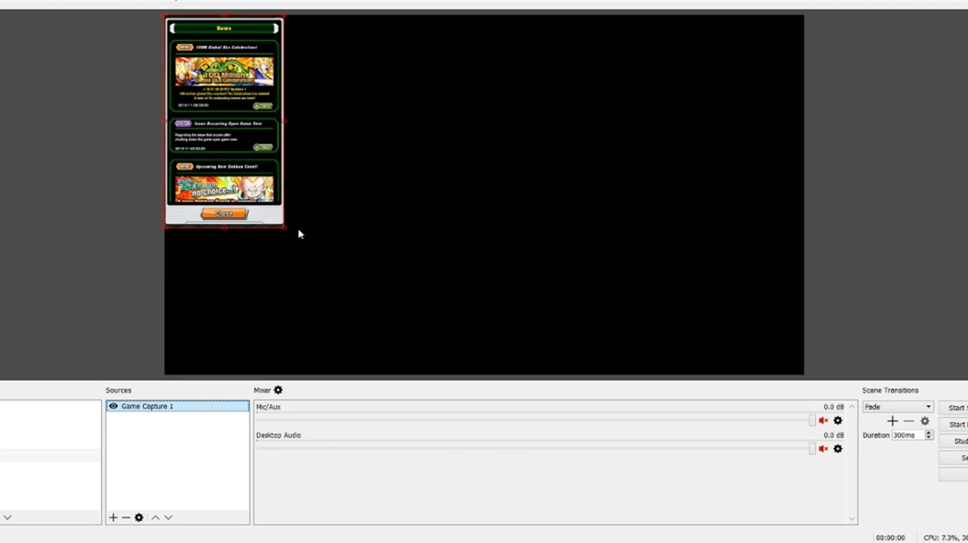
# - Enlarge the phone capture to the full canvas height and move it near the centre of the canvas
pyautogui.moveTo(287, 229); pyautogui.dragTo(369, 305)
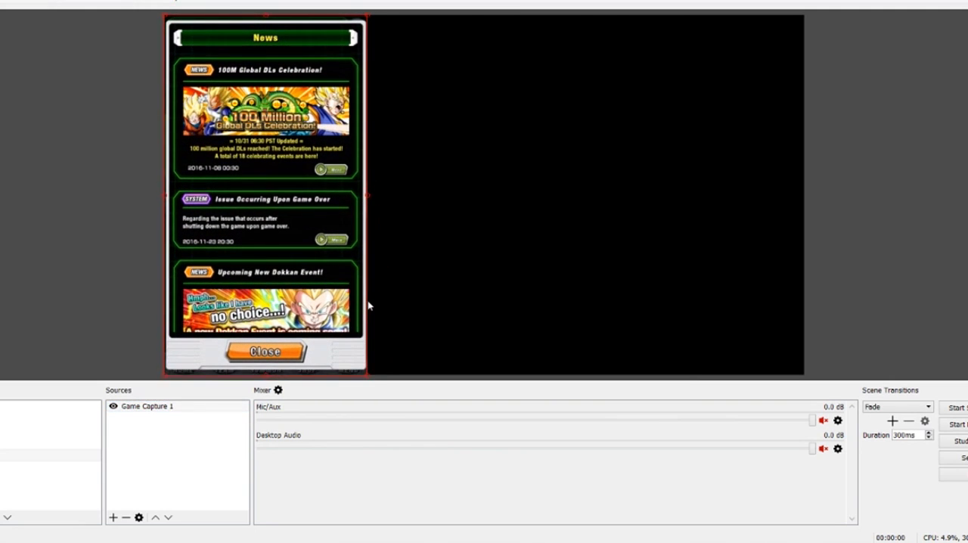
pyautogui.moveTo(317, 288); pyautogui.dragTo(495, 280)
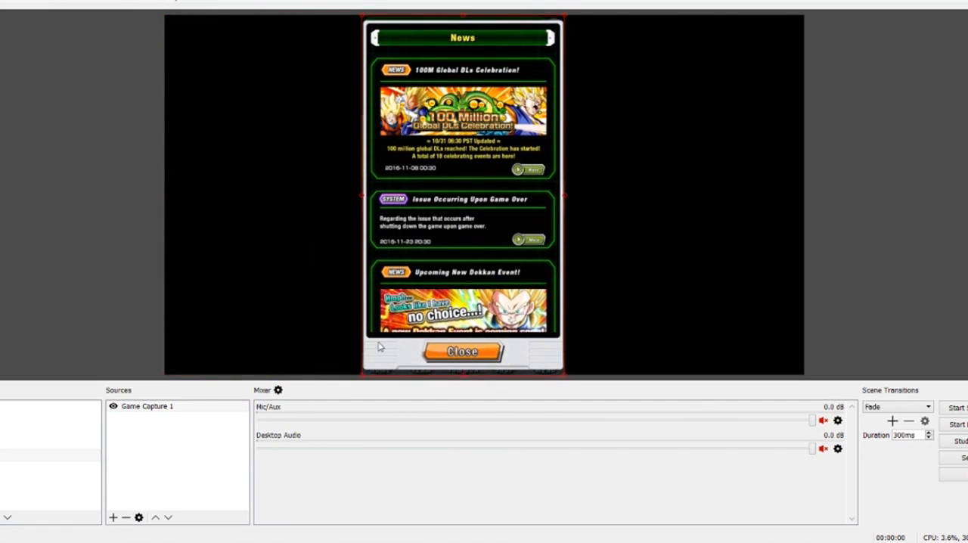
# - Return to the first scene after checking the Be Right Back scene, and make its Game Capture source visible
pyautogui.click(6, 419)
pyautogui.click(6, 407)
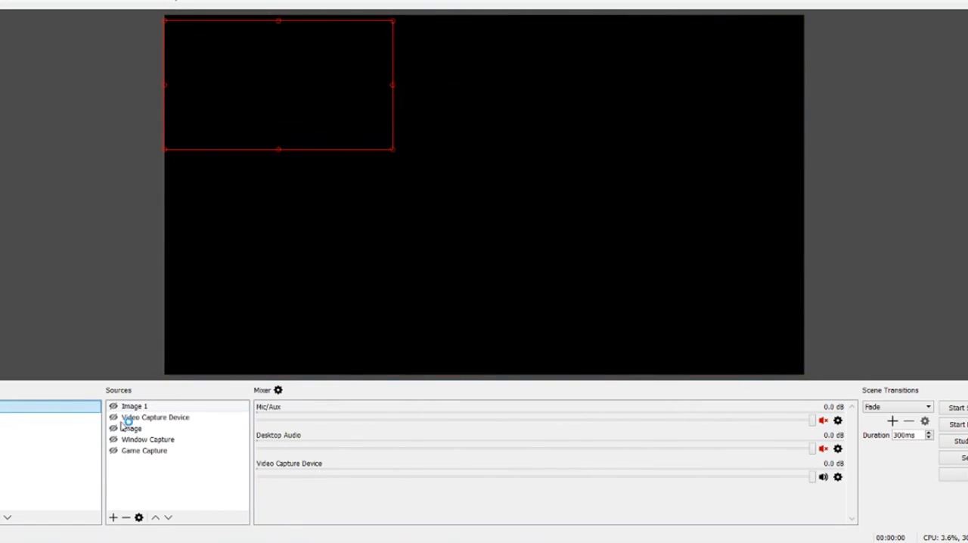
pyautogui.click(47, 421)
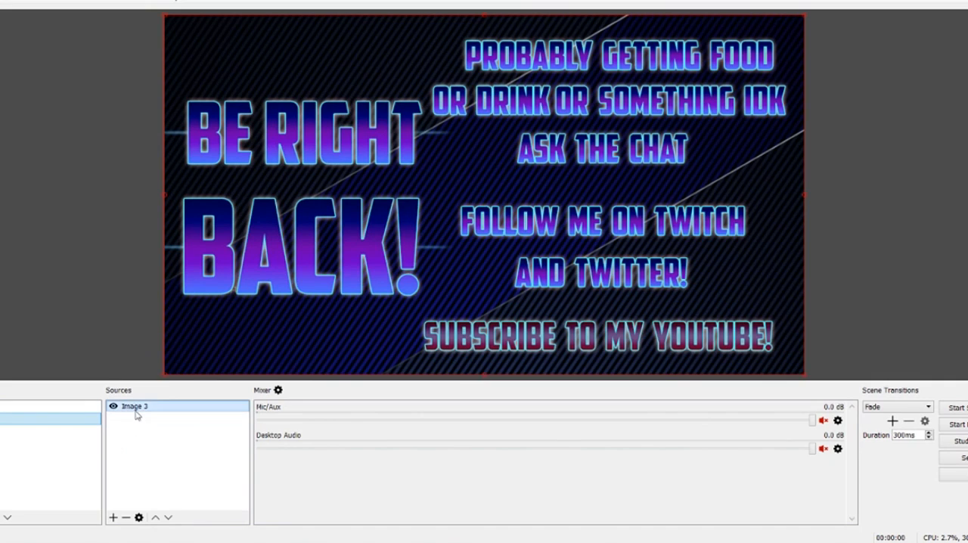
pyautogui.click(14, 407)
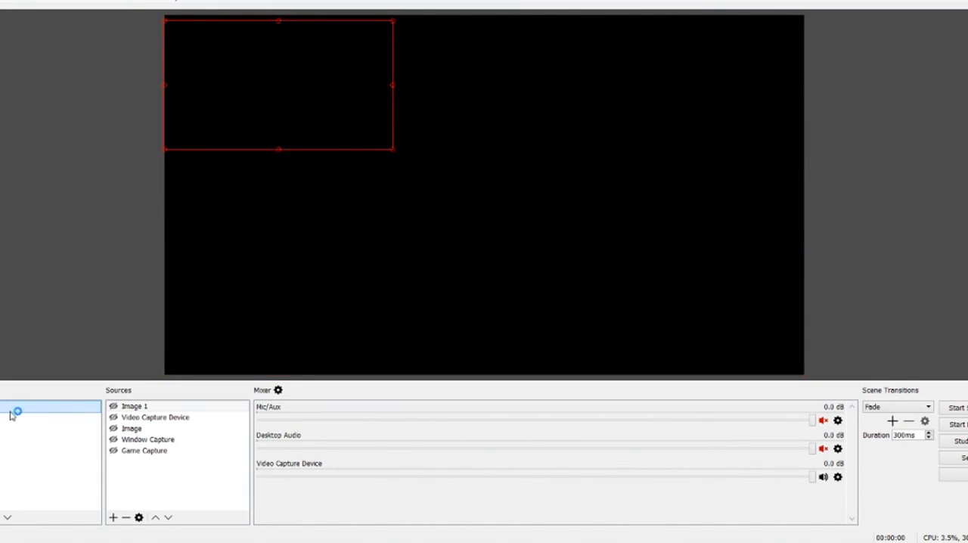
pyautogui.click(114, 453)
pyautogui.click(114, 453)
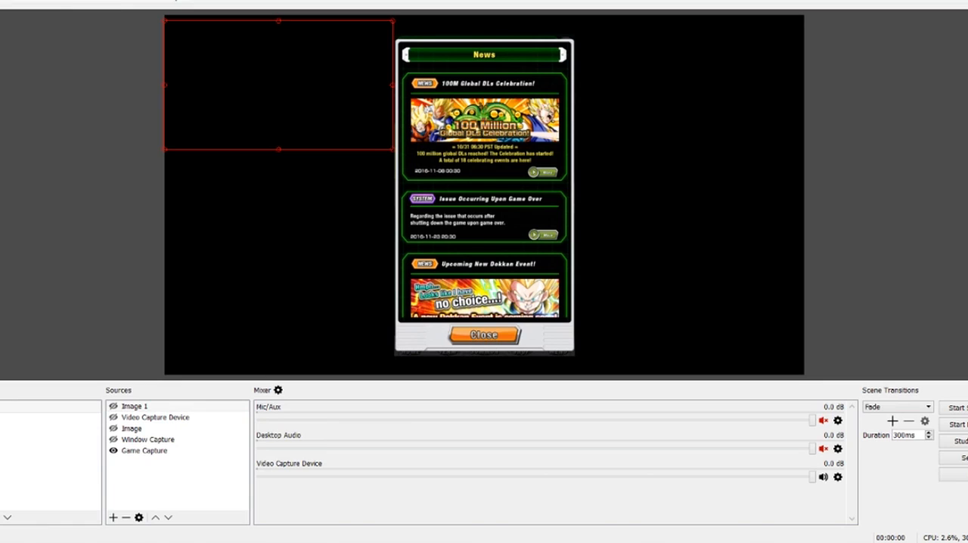
# - Compare the new phone capture scene with the first scene, and show the first scene's Image overlay source
pyautogui.click(7, 455)
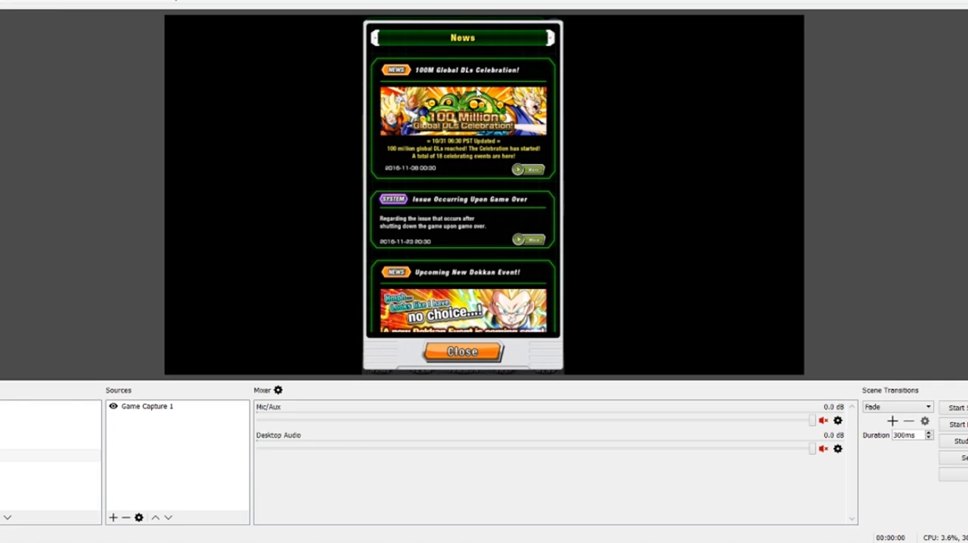
pyautogui.click(44, 408)
pyautogui.click(119, 428)
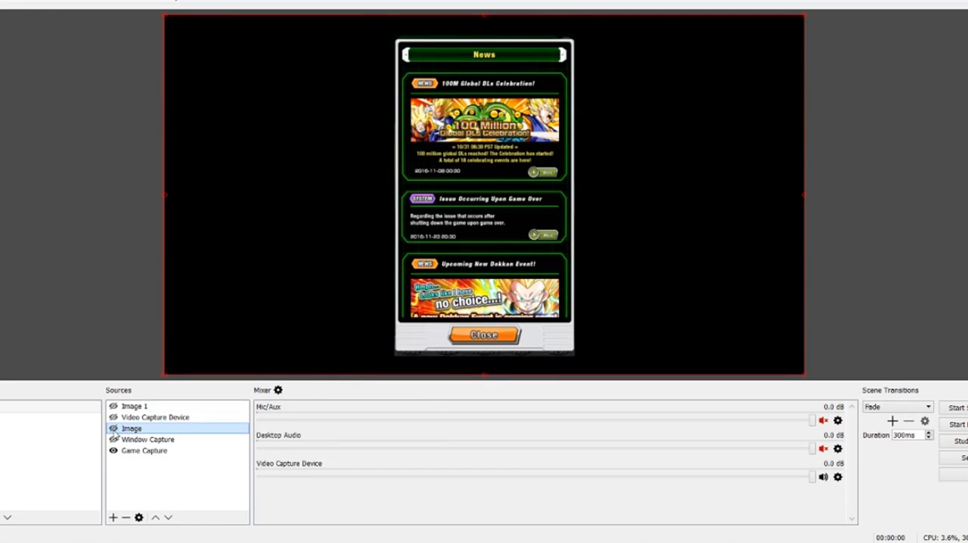
pyautogui.click(115, 428)
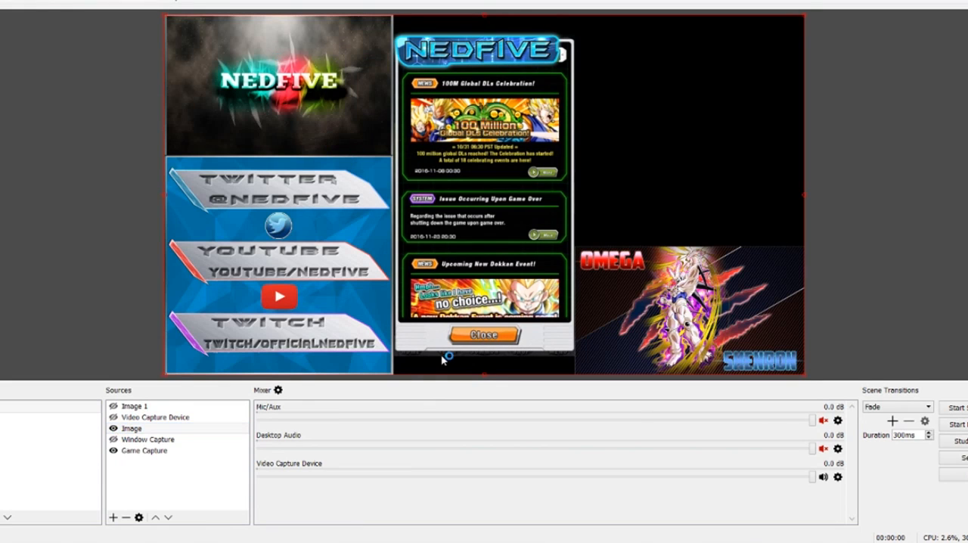
pyautogui.press('Down')
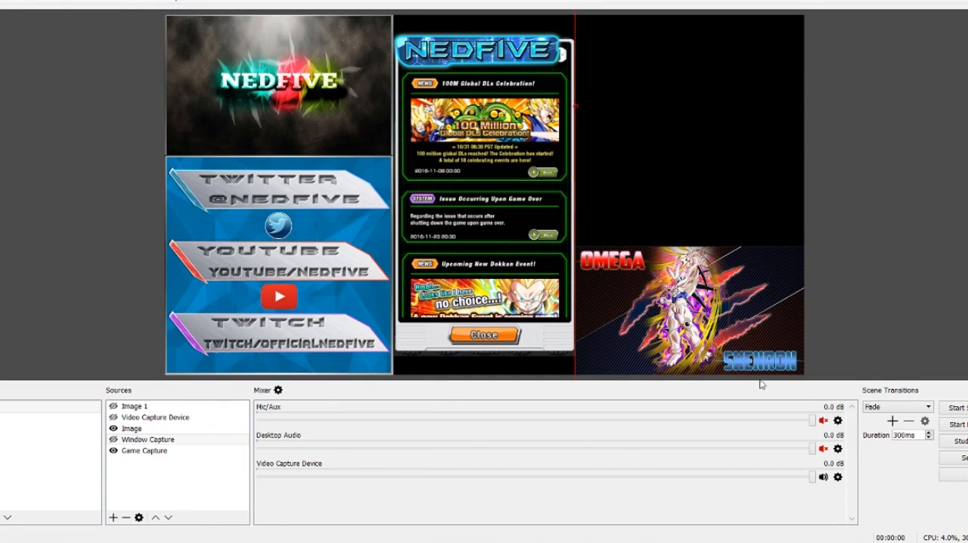
pyautogui.rightClick(134, 466)
pyautogui.moveTo(149, 479)
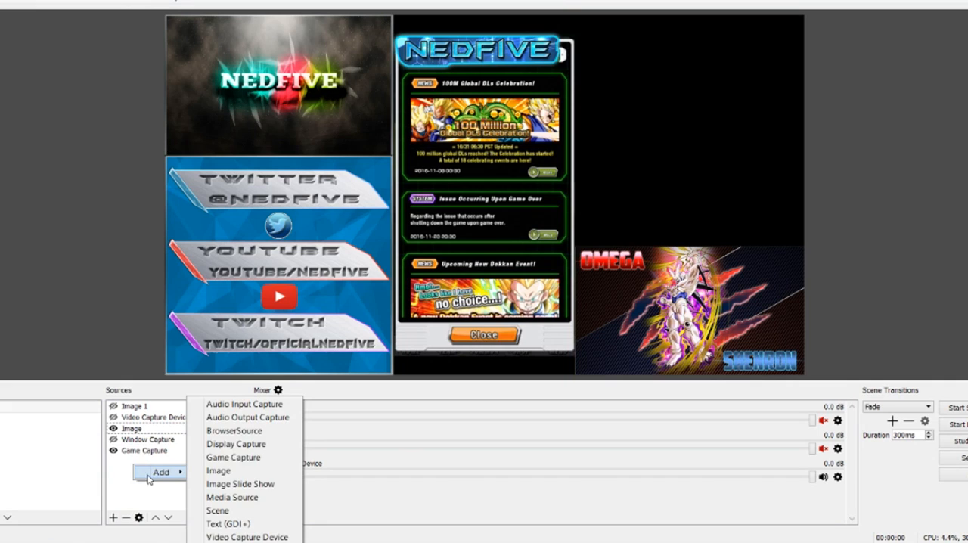
pyautogui.click(227, 471)
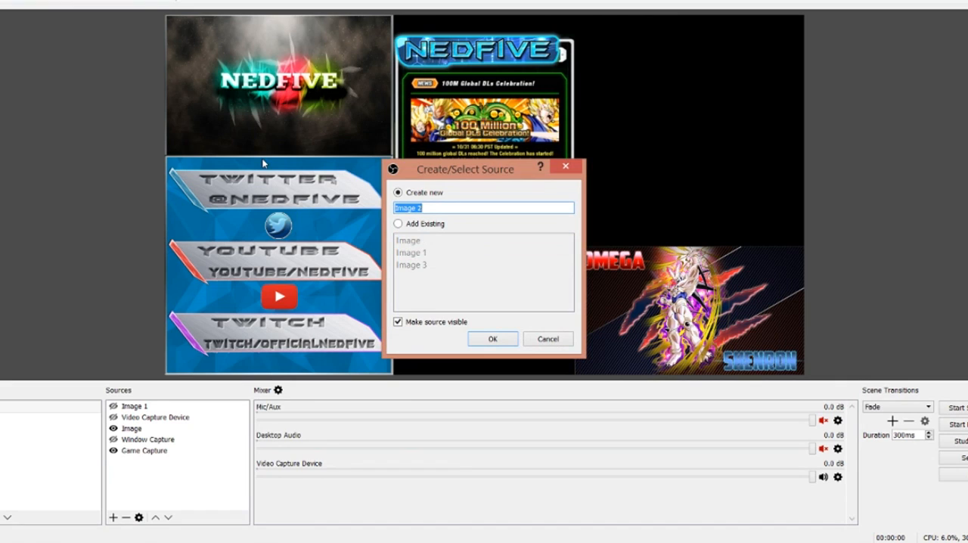
pyautogui.click(532, 341)
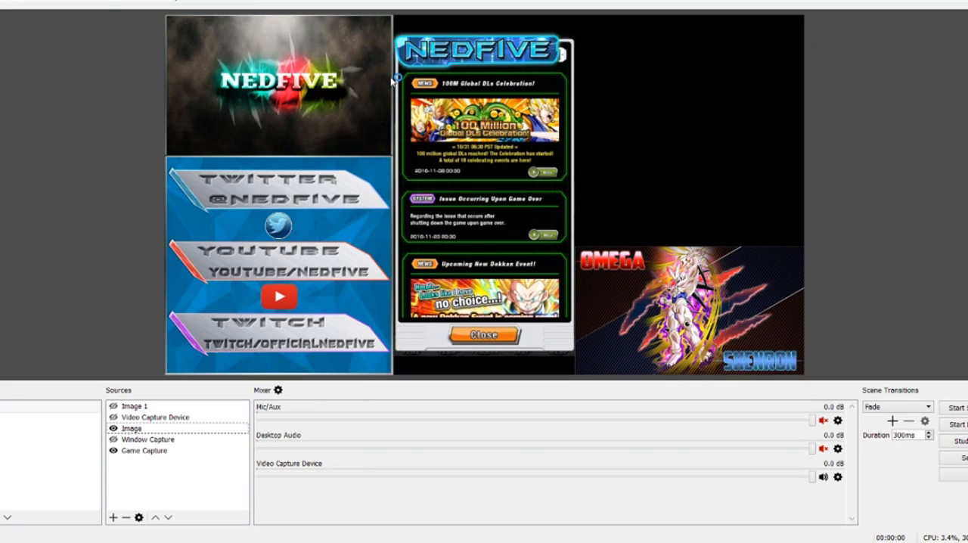
# - Make the Video Capture Device and Image 1 sources visible in the first scene
pyautogui.click(113, 417)
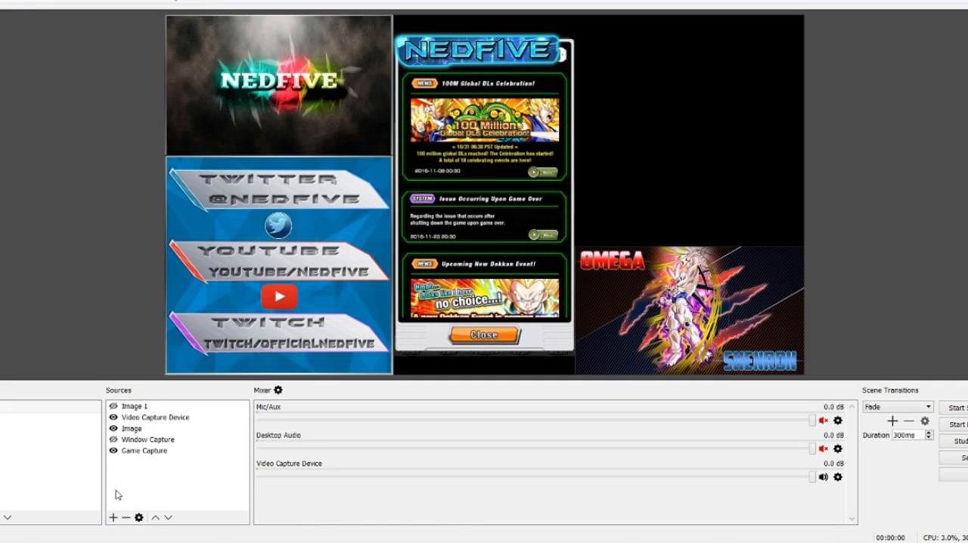
pyautogui.click(113, 407)
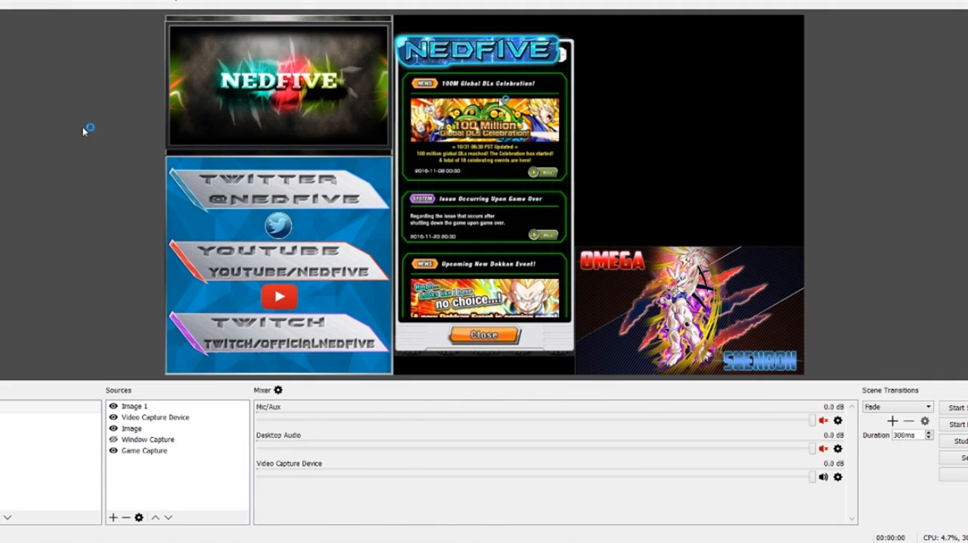
# - Turn off Capture Cursor for the Game Capture source of the SideSync phone screen
pyautogui.moveTo(410, 542)
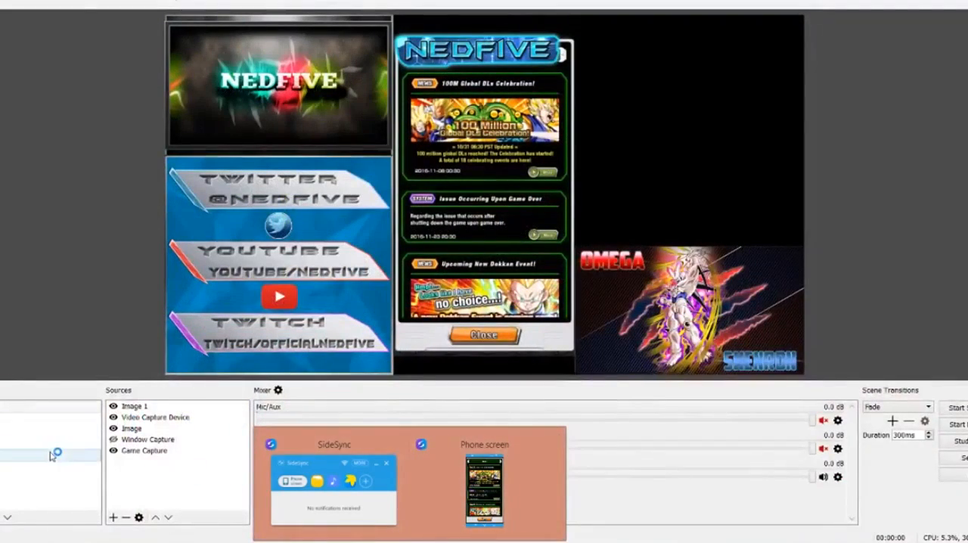
pyautogui.click(145, 451)
pyautogui.rightClick(145, 451)
pyautogui.click(181, 448)
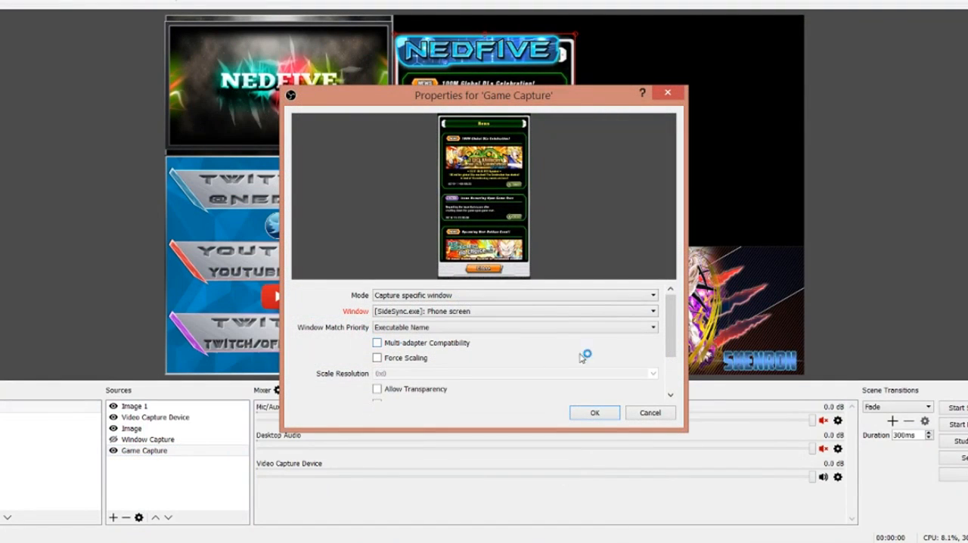
pyautogui.moveTo(670, 331); pyautogui.dragTo(676, 364)
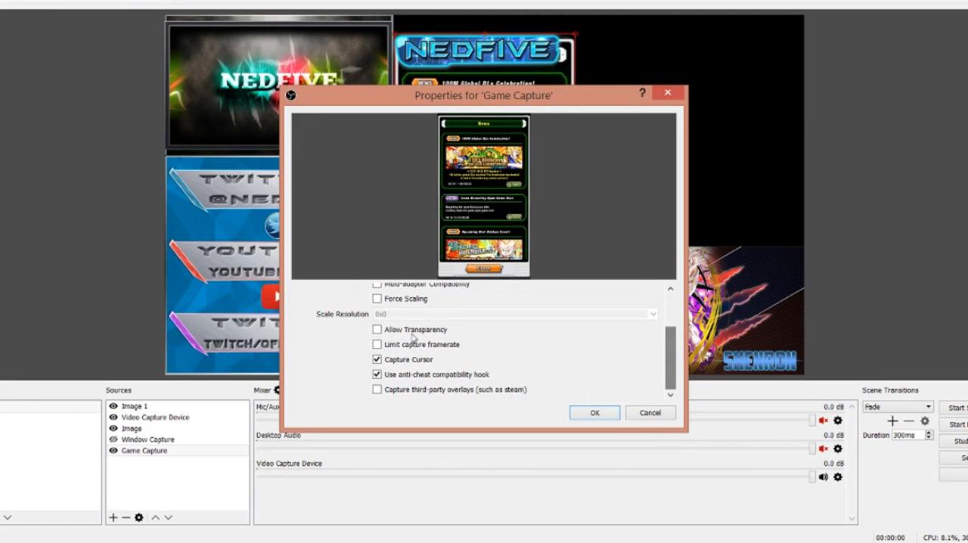
pyautogui.click(378, 360)
pyautogui.click(593, 412)
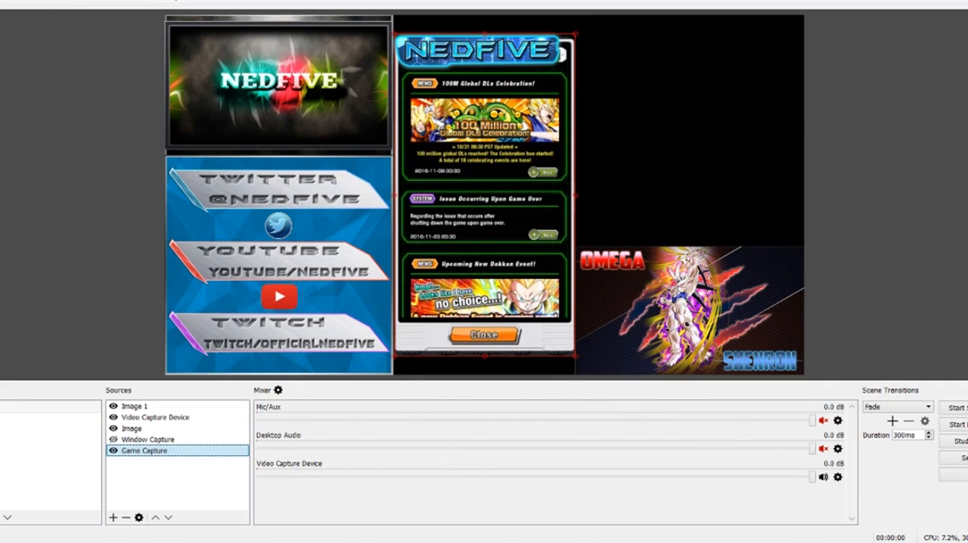
# - Add a new Video Capture Device source to the scene under its default name
pyautogui.click(286, 148)
pyautogui.click(171, 419)
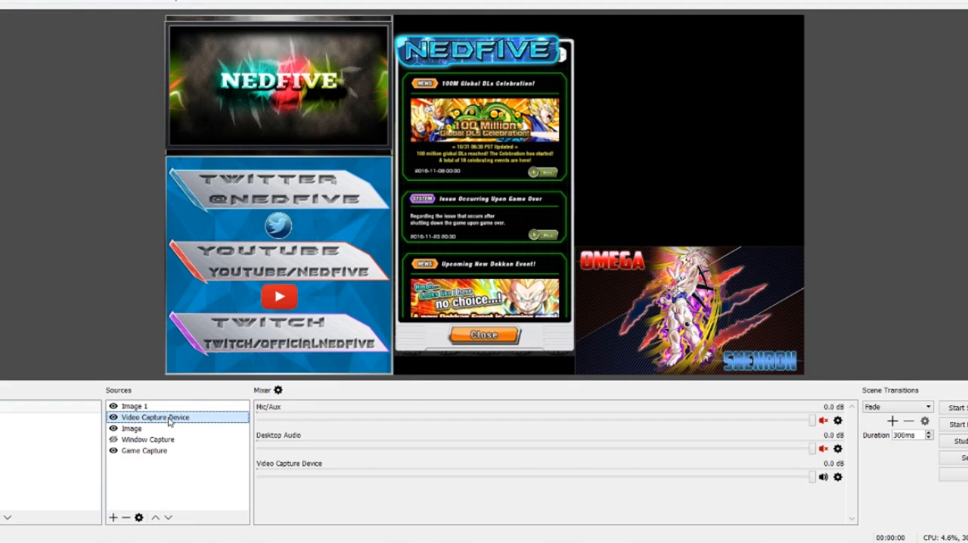
pyautogui.rightClick(170, 418)
pyautogui.rightClick(157, 474)
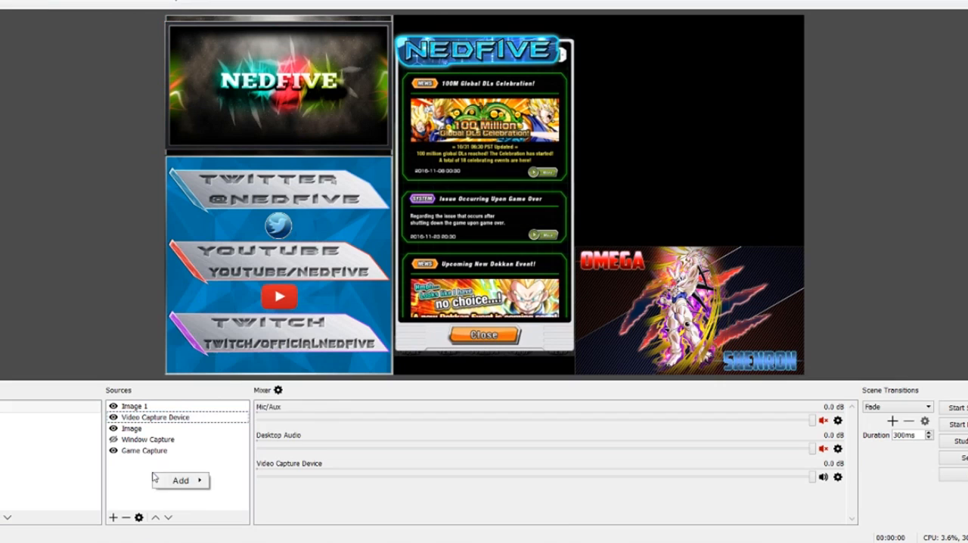
pyautogui.moveTo(182, 482)
pyautogui.click(257, 536)
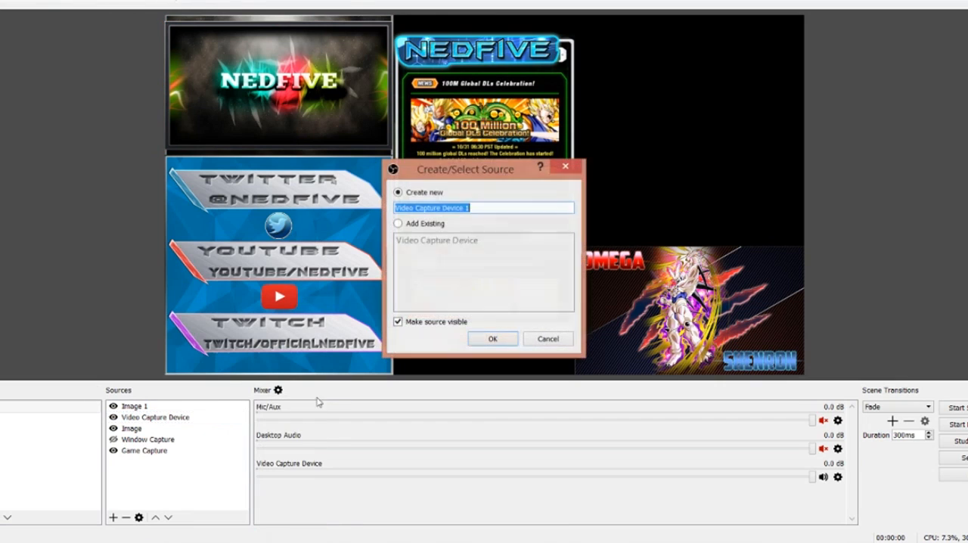
pyautogui.click(493, 337)
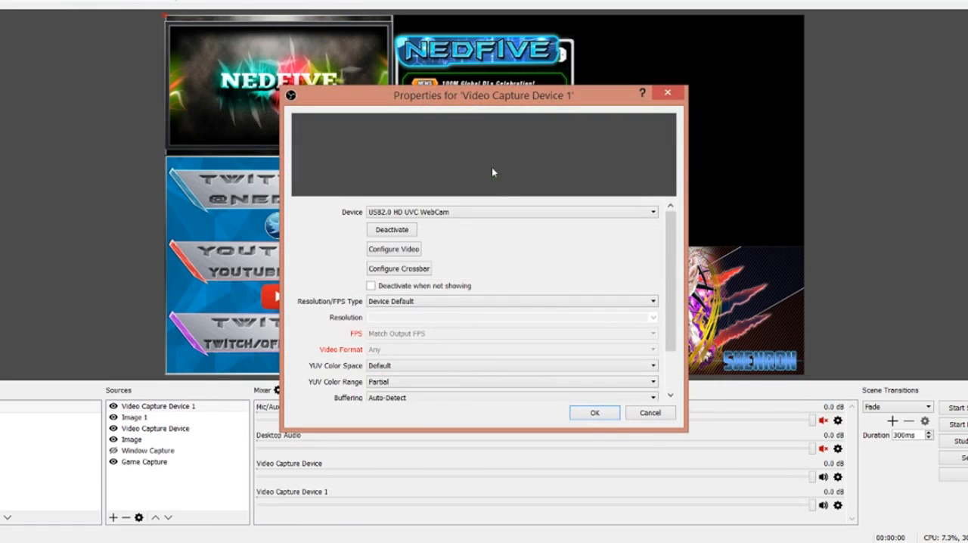
# - Check the device options for Video Capture Device 1, cancel its properties, and remove that source from the scene
pyautogui.click(488, 212)
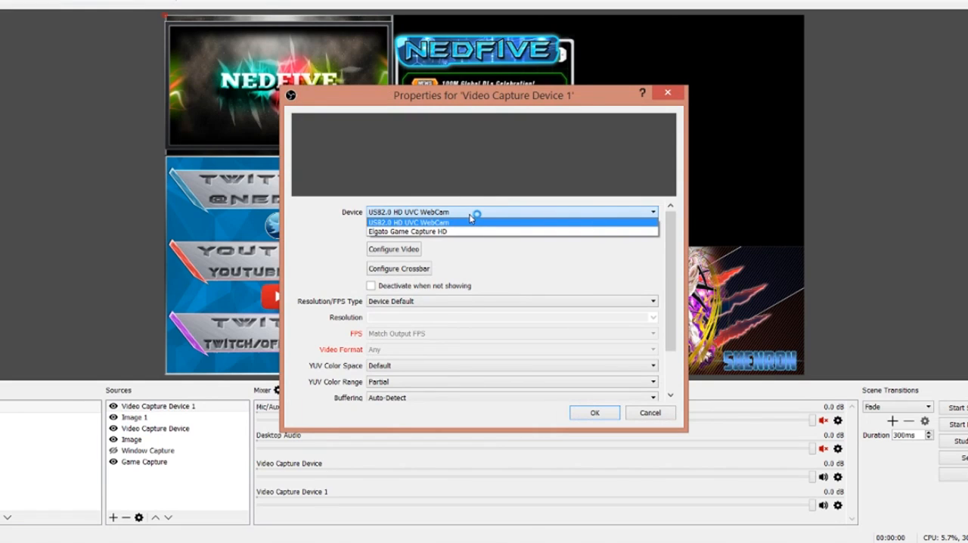
pyautogui.click(470, 218)
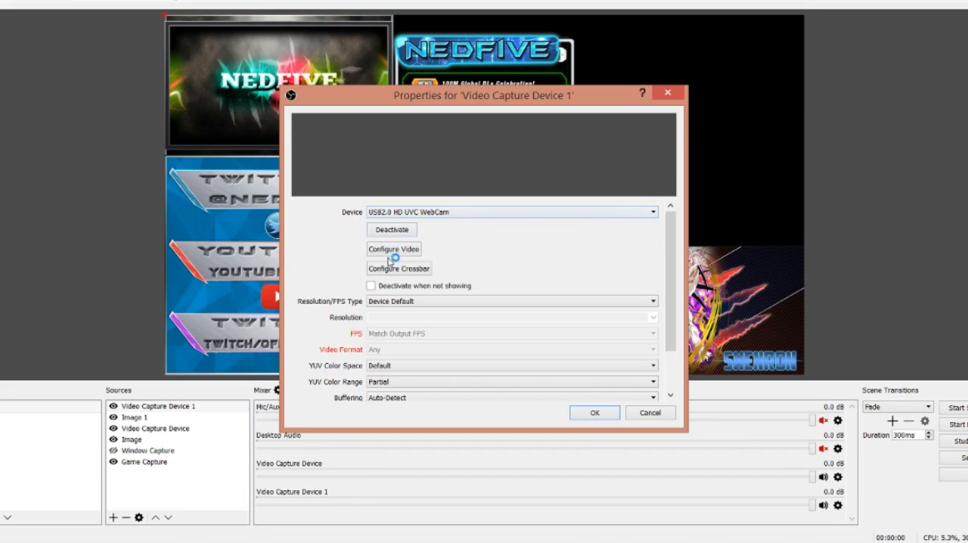
pyautogui.click(647, 414)
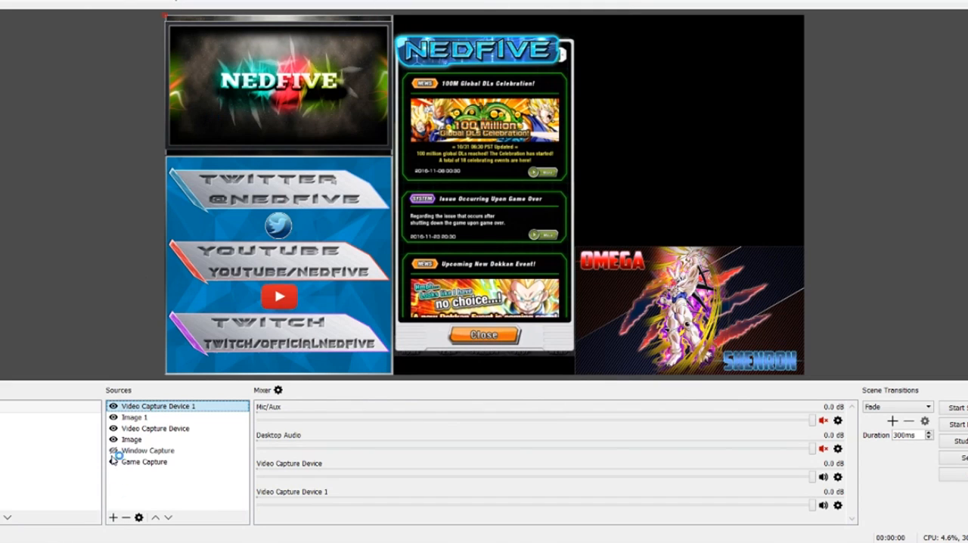
pyautogui.click(126, 519)
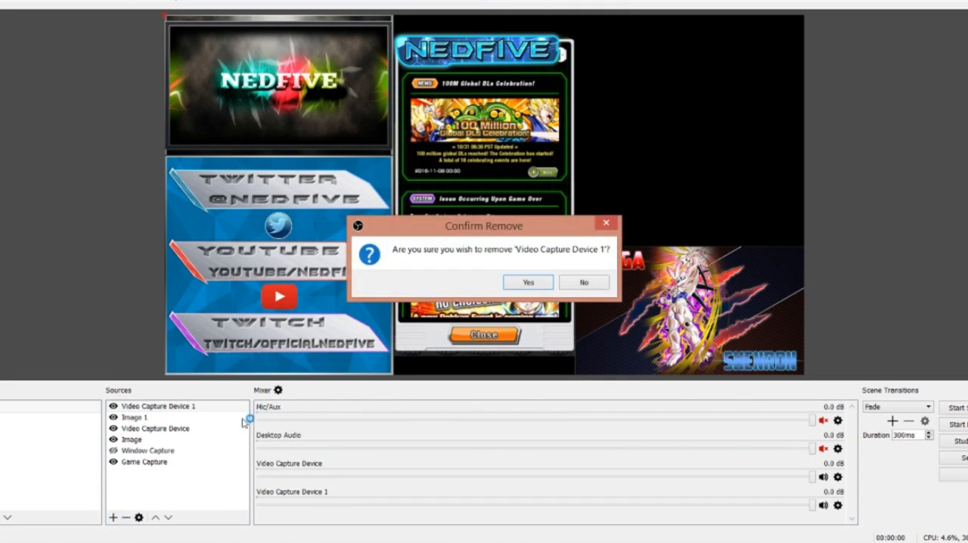
pyautogui.click(520, 281)
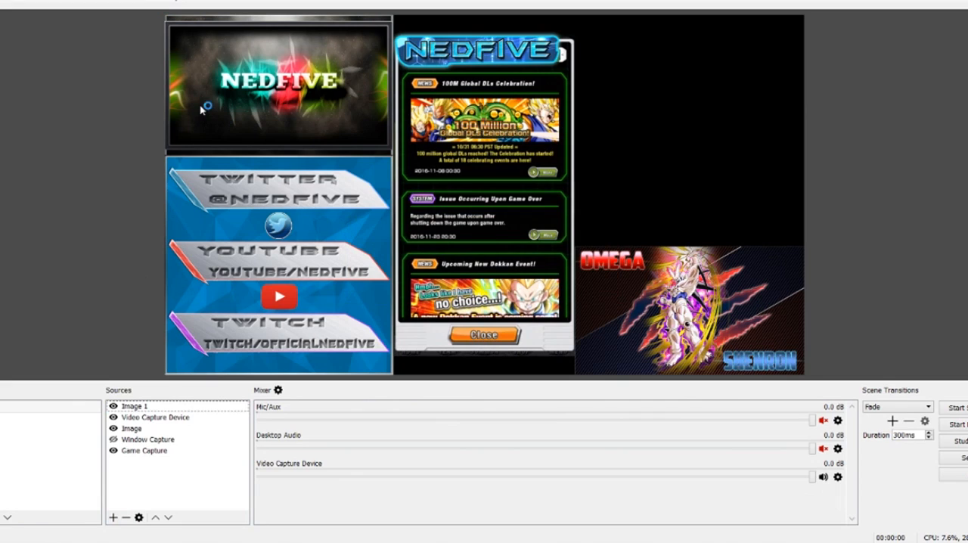
# - Toggle the visibility of the existing Window Capture source
pyautogui.click(119, 441)
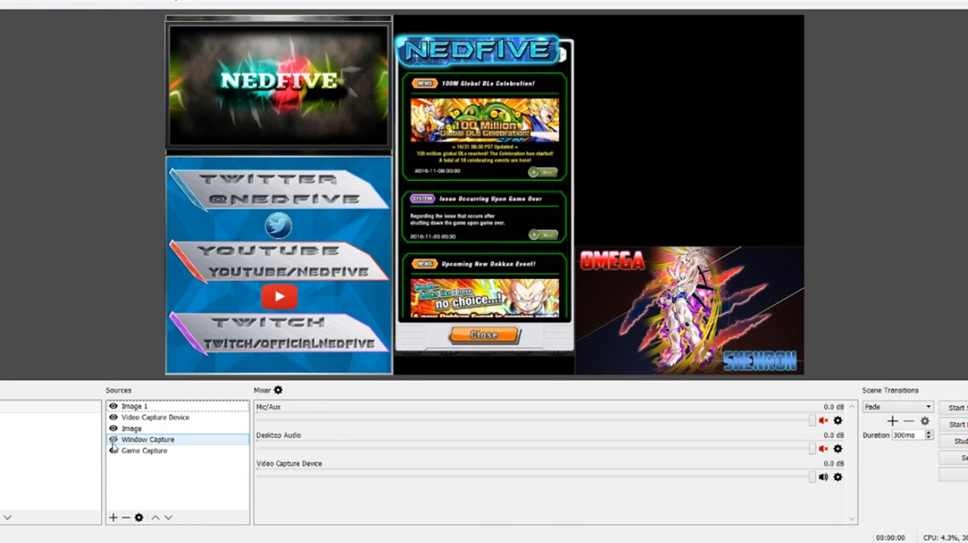
pyautogui.click(113, 440)
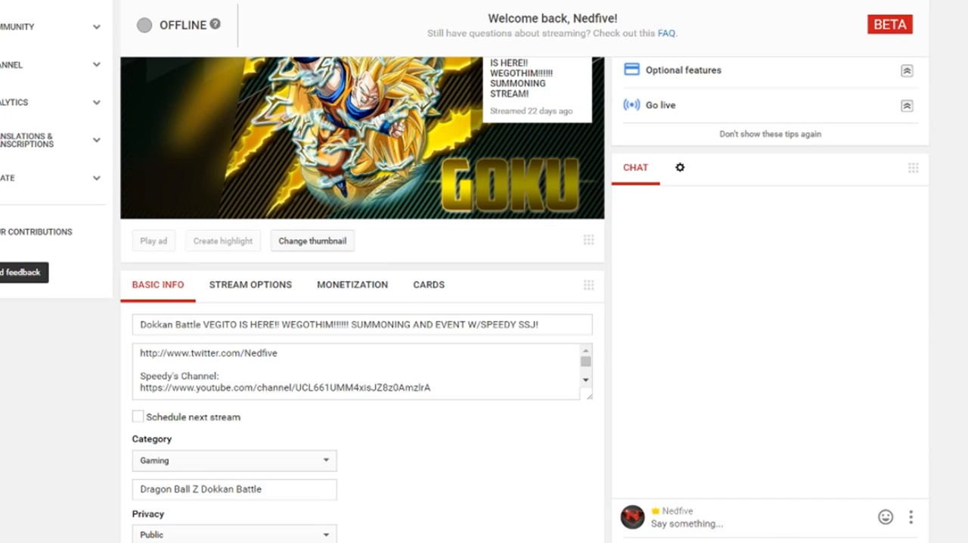
# - Examine the basic info, encoder setup and chat sections of the YouTube Live Dashboard
pyautogui.scroll(3, 484, 272)
pyautogui.scroll(-5, 484, 272)
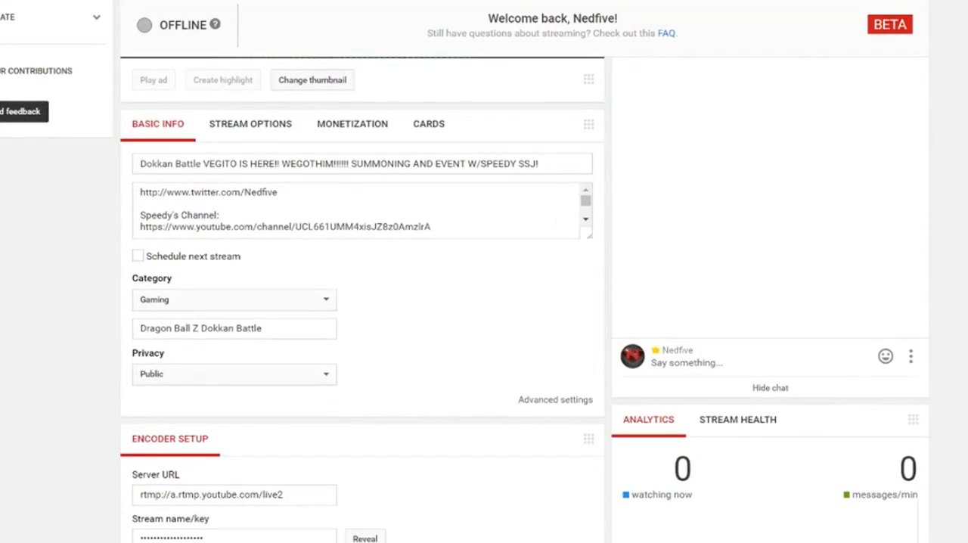
pyautogui.scroll(-3, 484, 272)
pyautogui.scroll(5, 485, 272)
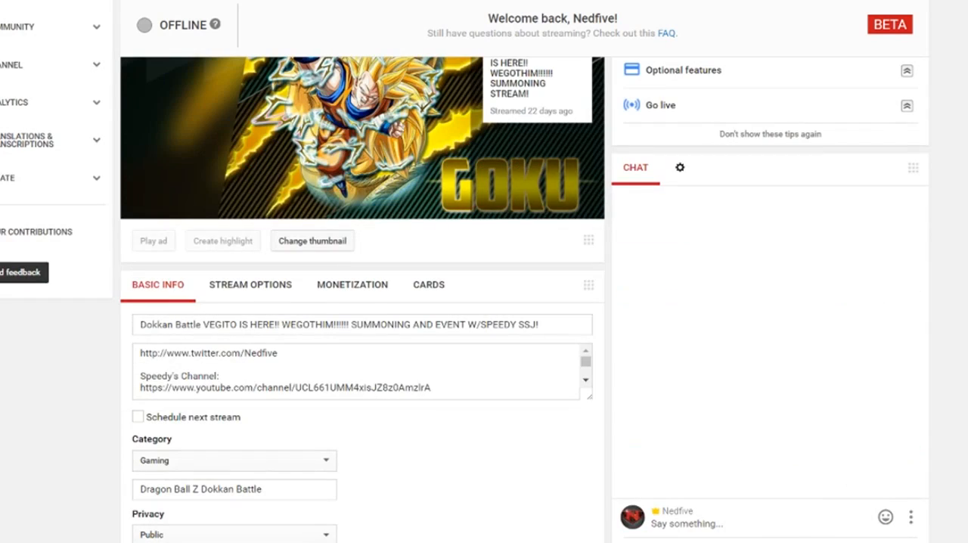
pyautogui.scroll(-5, 484, 273)
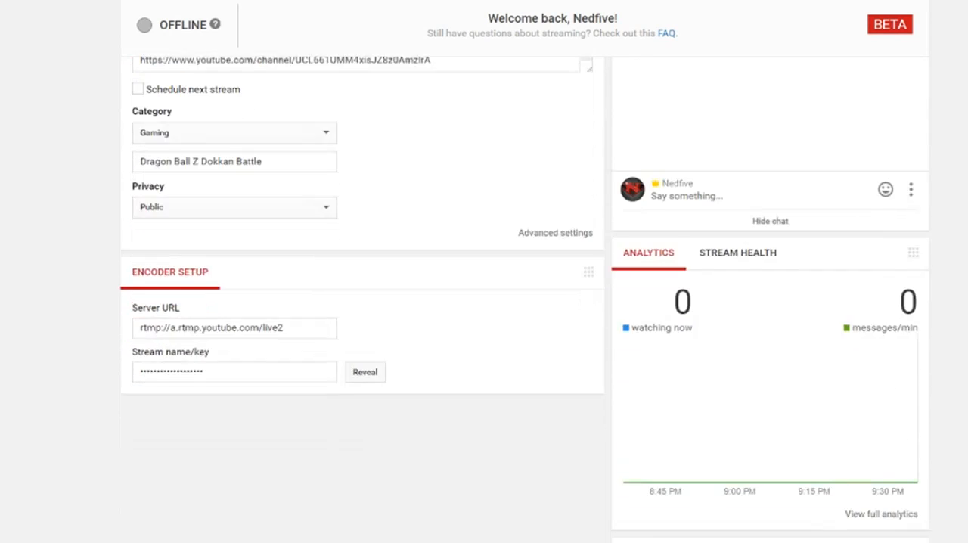
pyautogui.scroll(-1, 484, 273)
pyautogui.scroll(5, 484, 272)
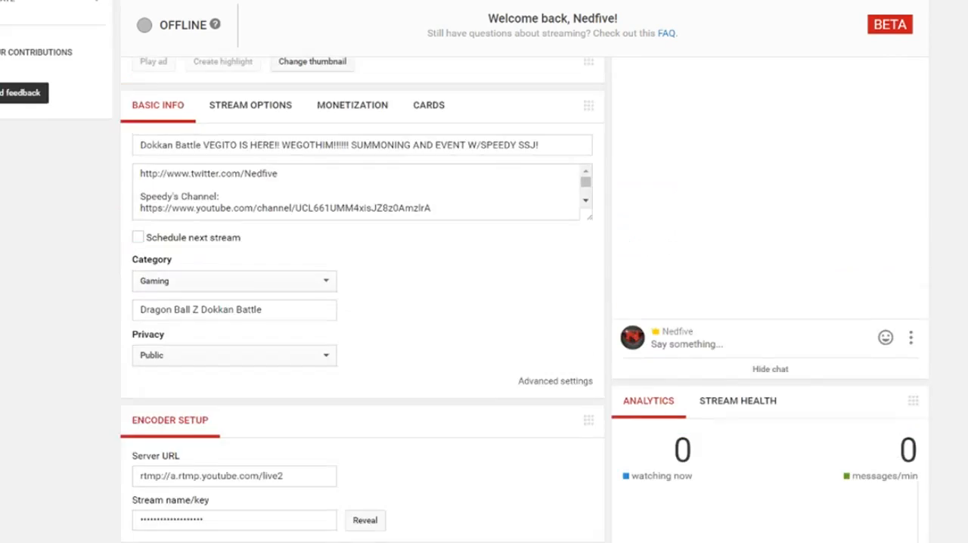
pyautogui.scroll(1, 484, 272)
pyautogui.scroll(-1, 484, 272)
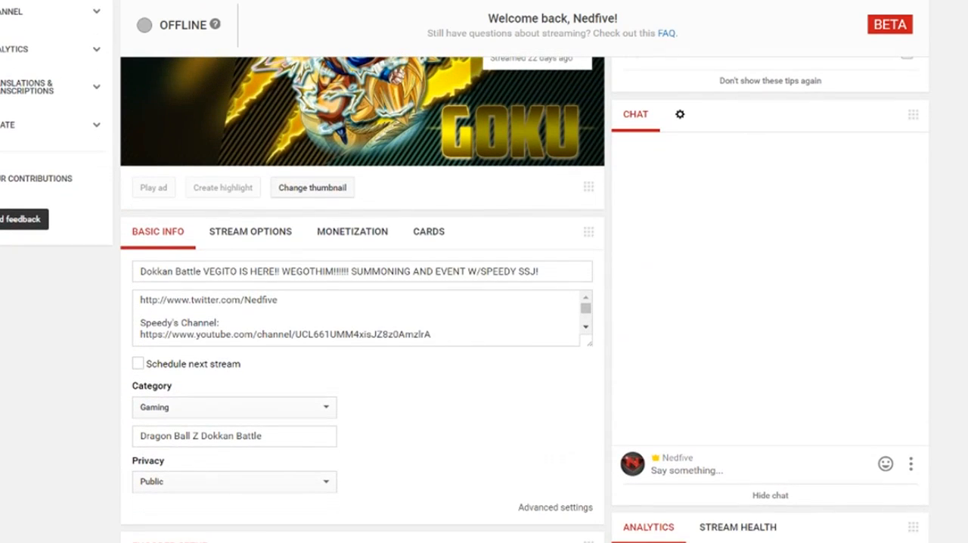
# - Pop out the YouTube live chat into its own window and switch back to OBS Studio
pyautogui.click(913, 466)
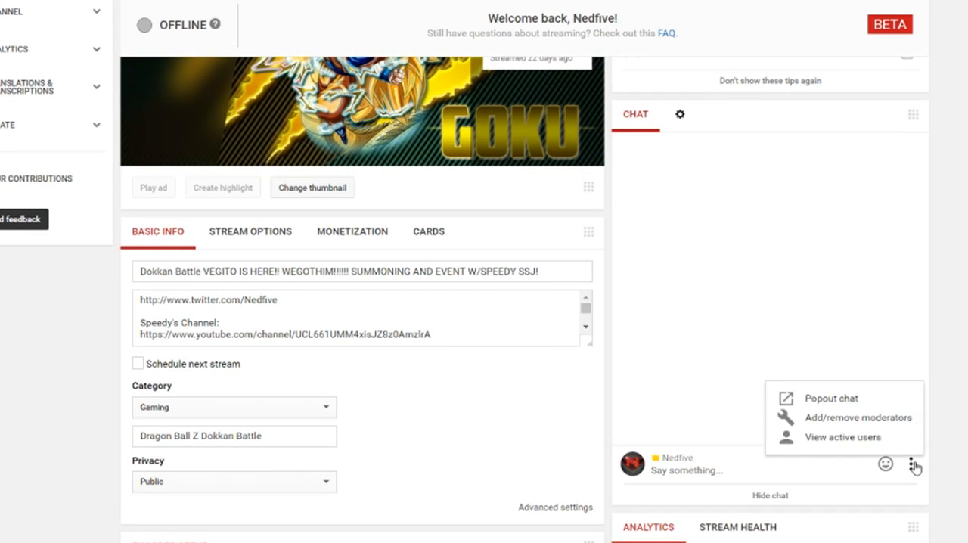
pyautogui.click(819, 401)
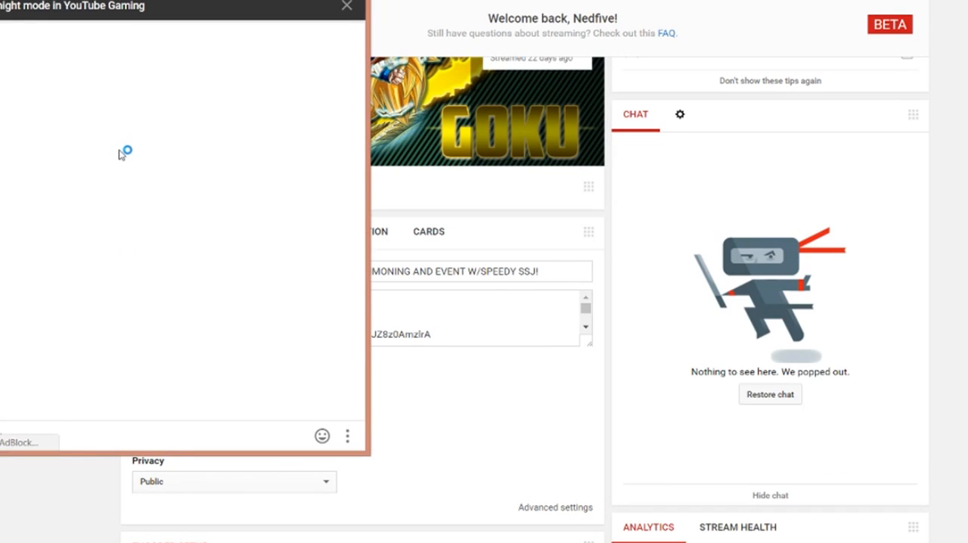
pyautogui.click(359, 542)
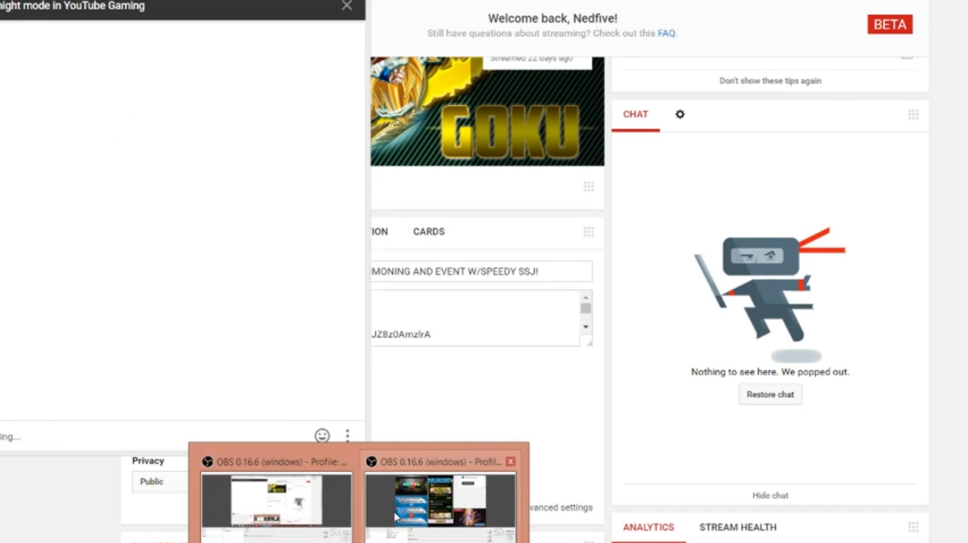
pyautogui.click(396, 518)
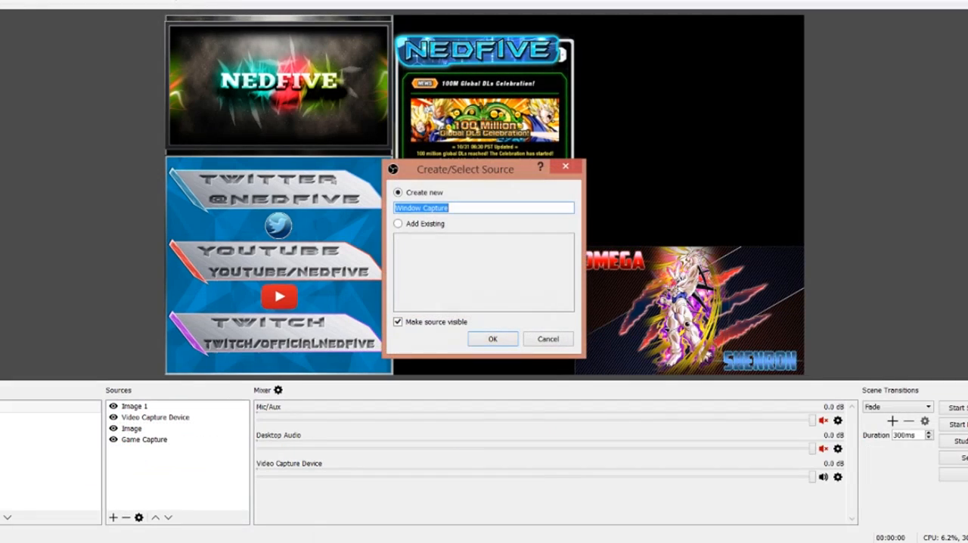
# - Create a Window Capture source of [chrome.exe]: YouTube - Google Chrome and place it in the empty canvas area above the Omega Shenron picture
pyautogui.click(491, 340)
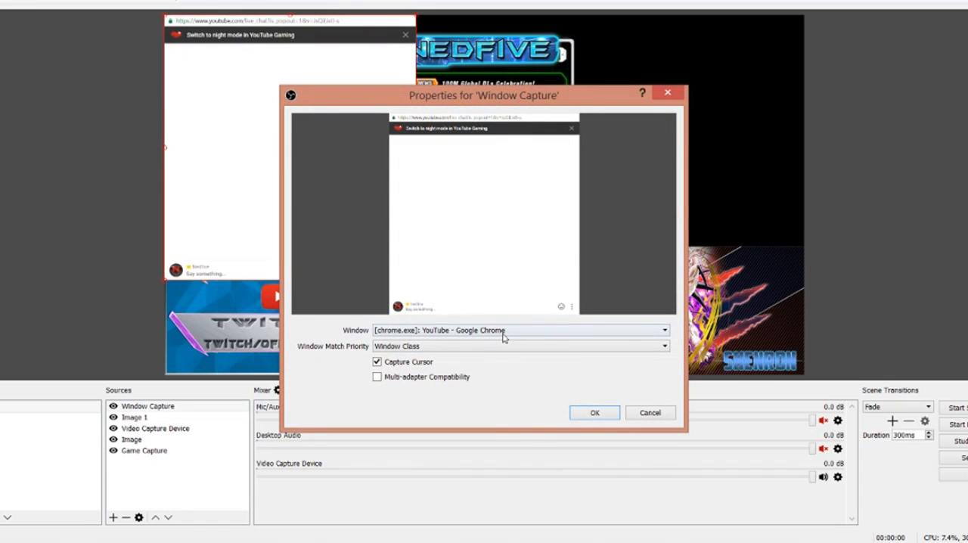
pyautogui.click(502, 333)
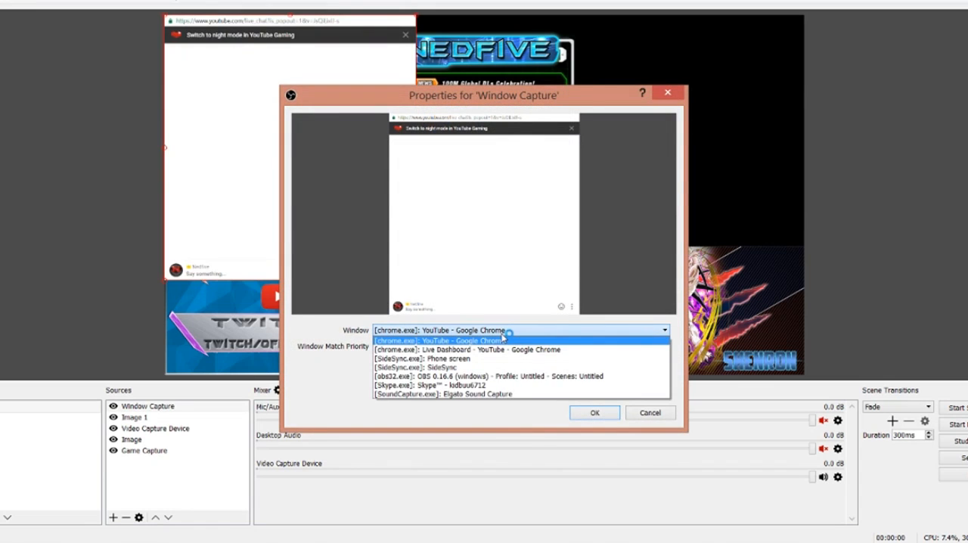
pyautogui.click(502, 340)
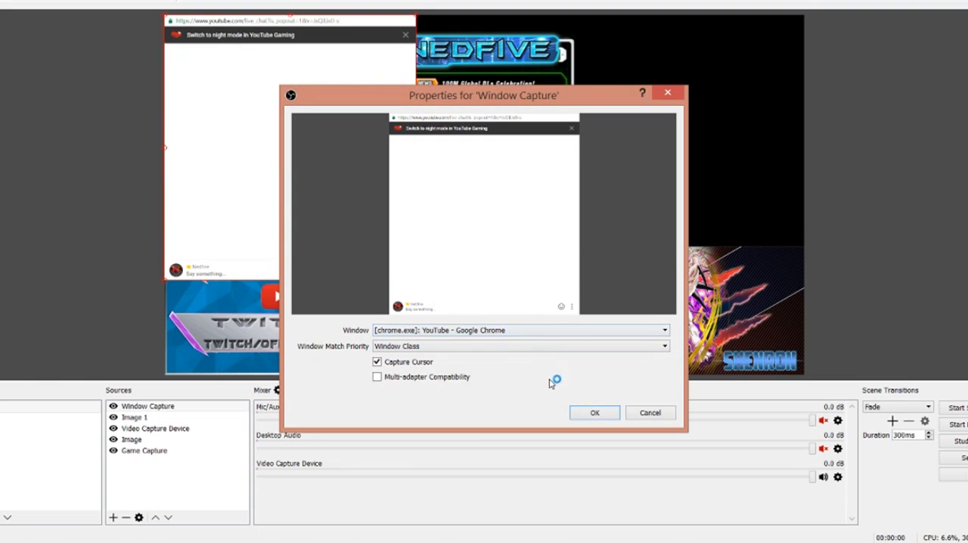
pyautogui.click(583, 413)
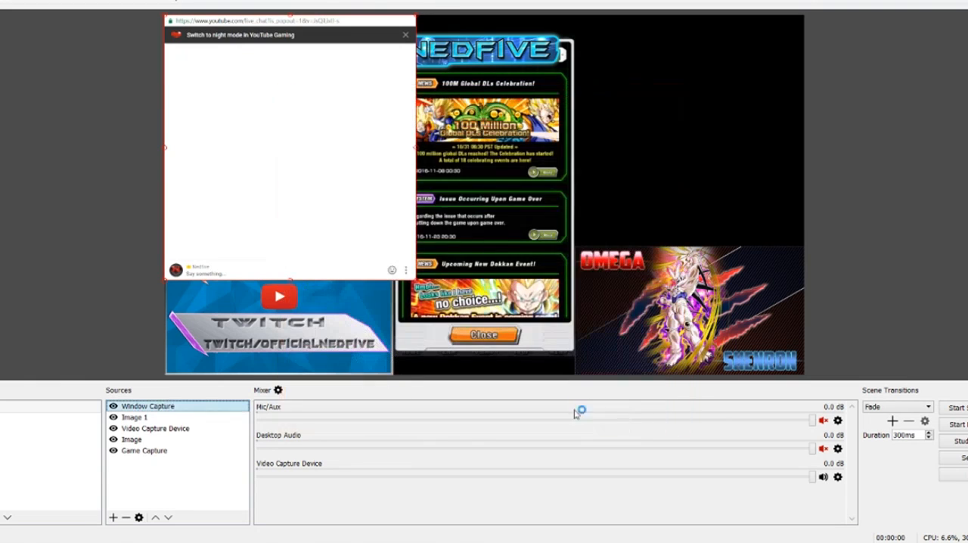
pyautogui.moveTo(246, 179); pyautogui.dragTo(658, 142)
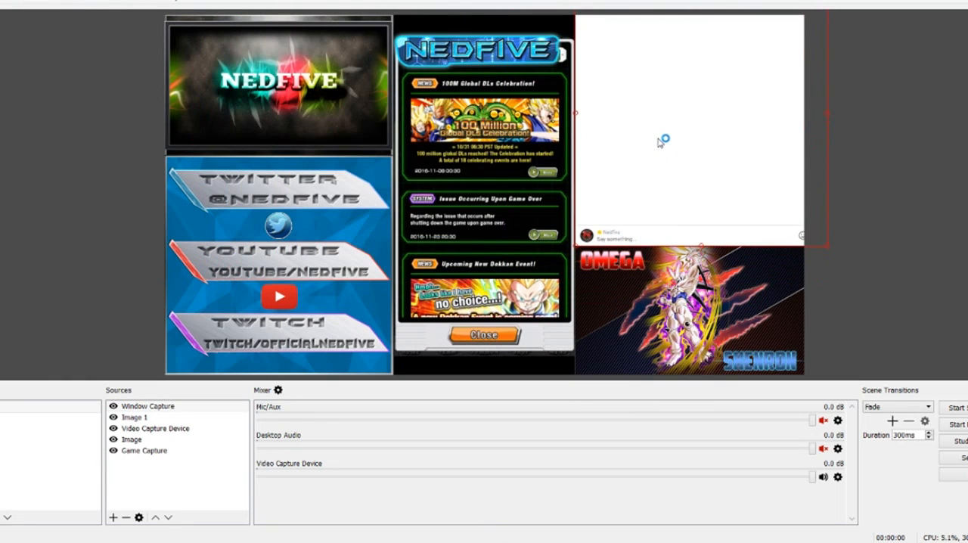
# - Reorder the Window Capture source to sit between Image and Game Capture, and shift the chat slightly down on the canvas
pyautogui.click(144, 406)
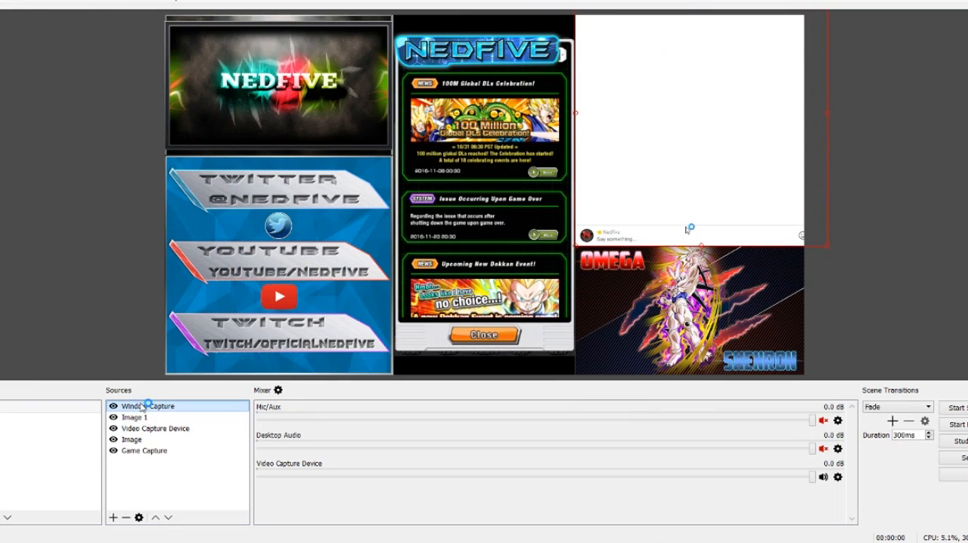
pyautogui.click(169, 518)
pyautogui.click(169, 517)
pyautogui.click(169, 517)
pyautogui.click(169, 517)
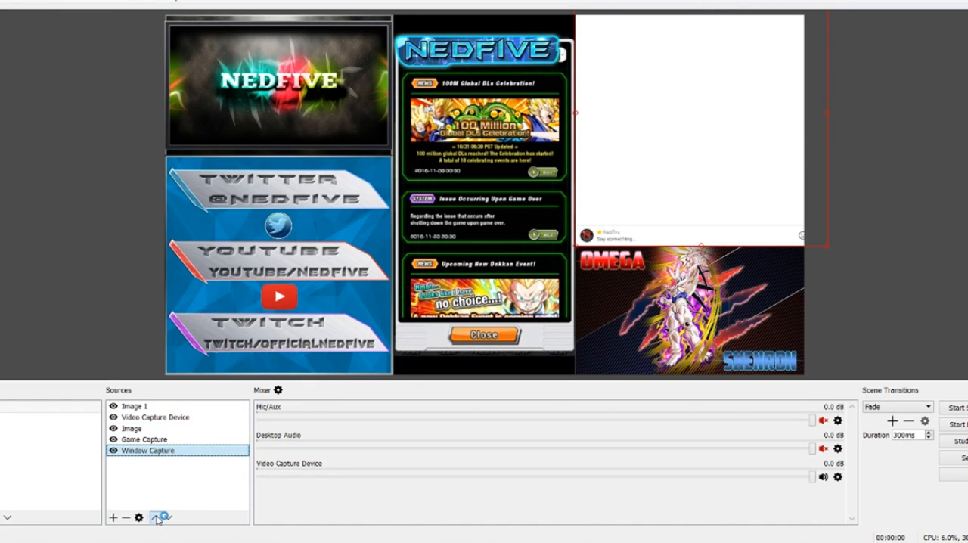
pyautogui.click(157, 518)
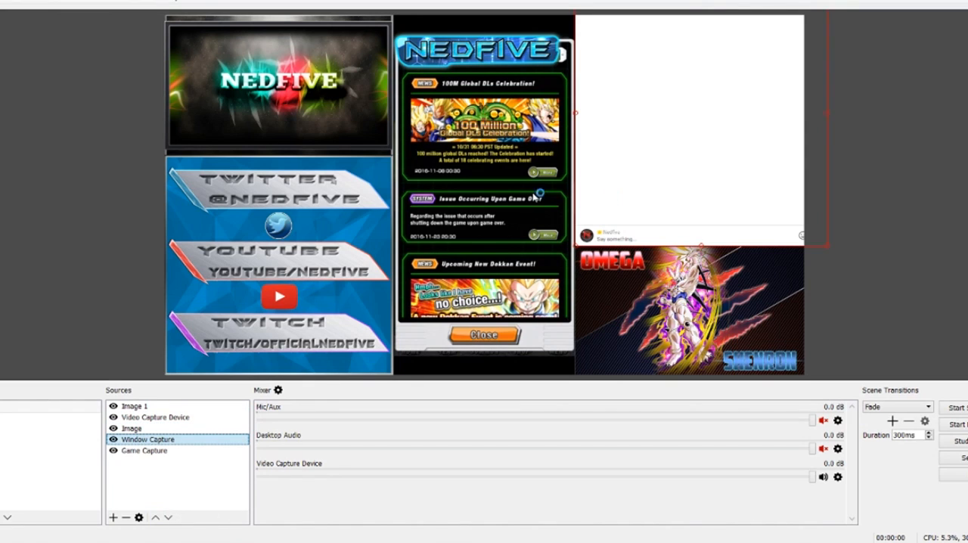
pyautogui.moveTo(671, 152); pyautogui.dragTo(672, 169)
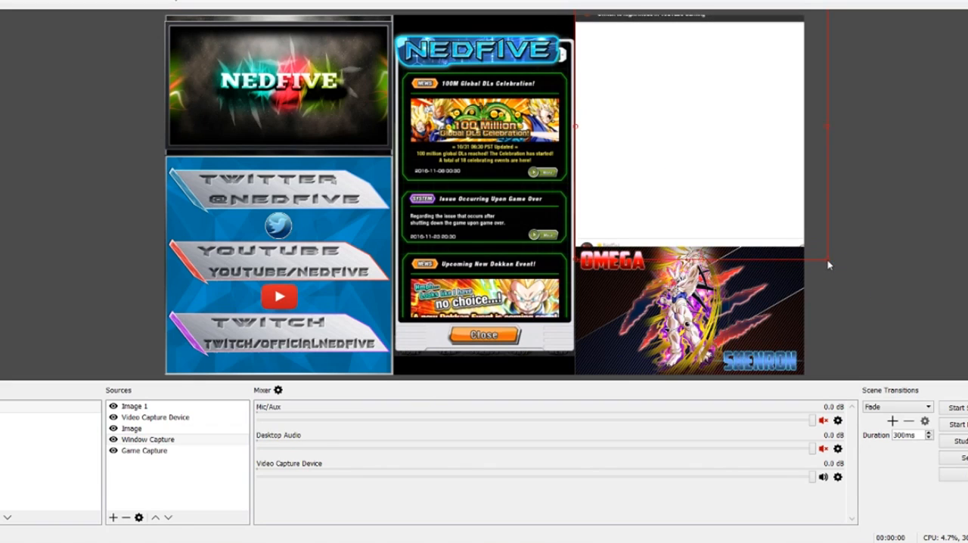
# - Enlarge the chat capture slightly and position it to fill the canvas area above the Omega Shenron picture
pyautogui.moveTo(833, 265); pyautogui.dragTo(835, 268)
pyautogui.moveTo(755, 153)
pyautogui.mouseDown()
pyautogui.moveTo(757, 171)
pyautogui.moveTo(759, 162)
pyautogui.mouseUp()
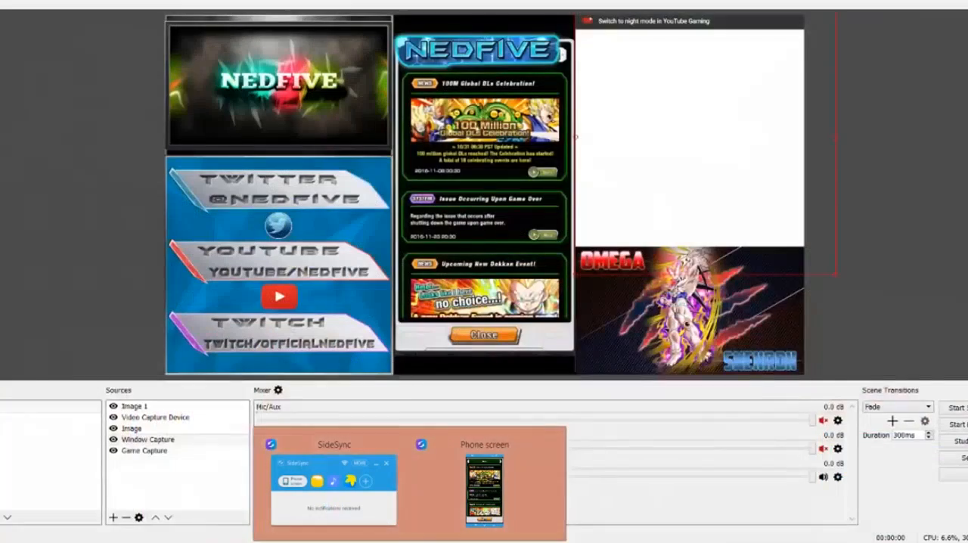
pyautogui.click(920, 254)
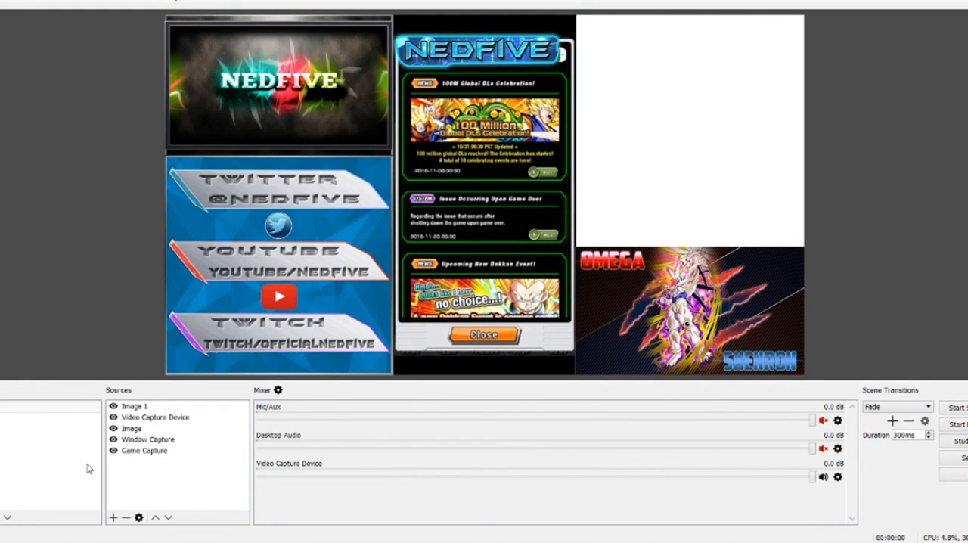
pyautogui.click(144, 417)
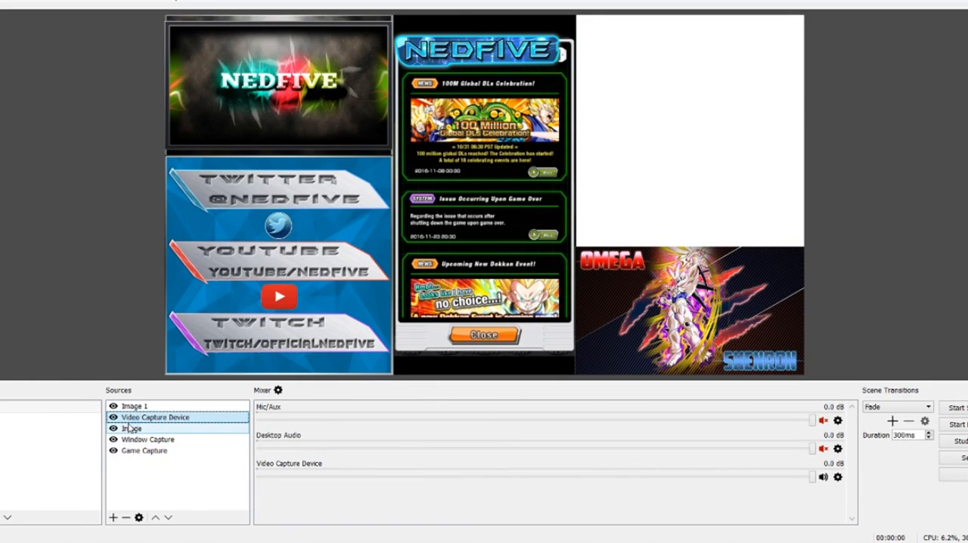
pyautogui.click(162, 480)
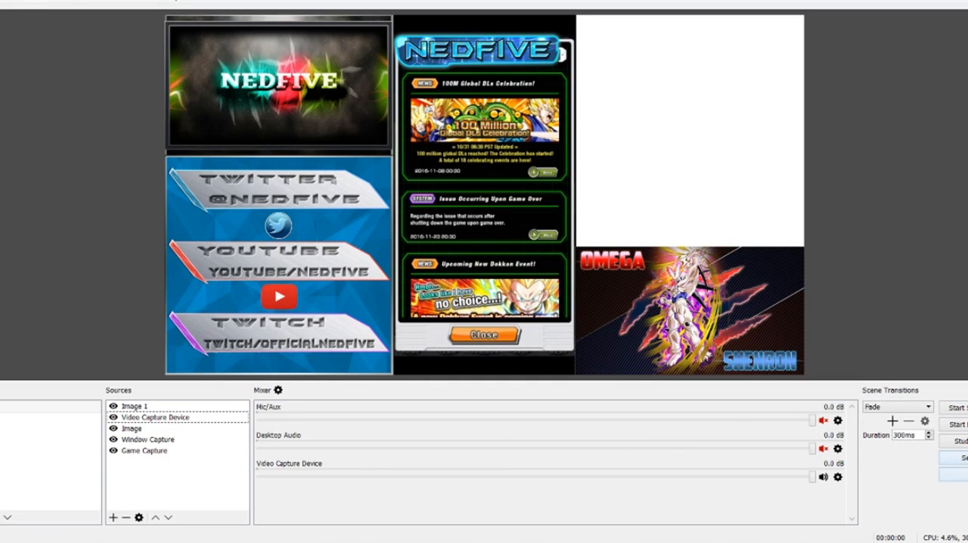
# - Open the stream settings and check the available streaming service and server options
pyautogui.click(963, 458)
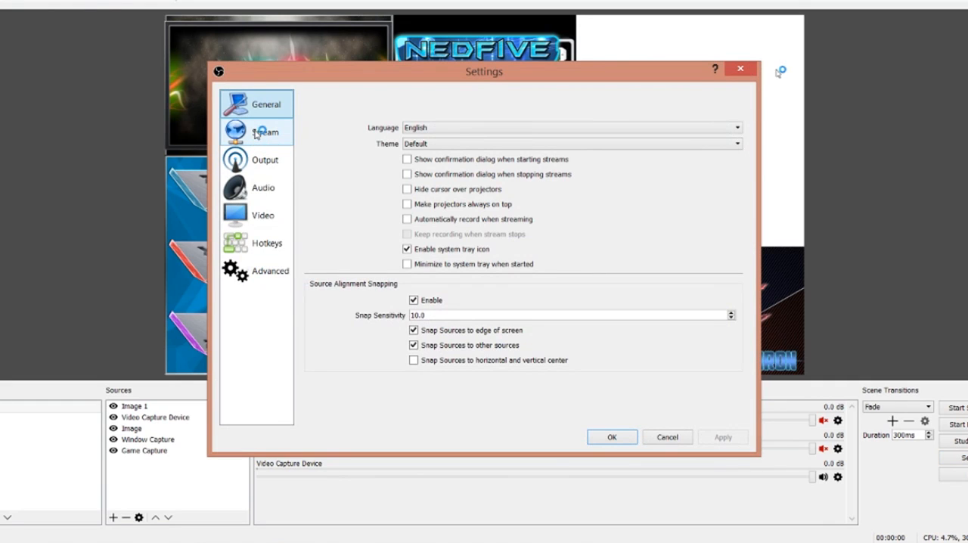
pyautogui.click(256, 134)
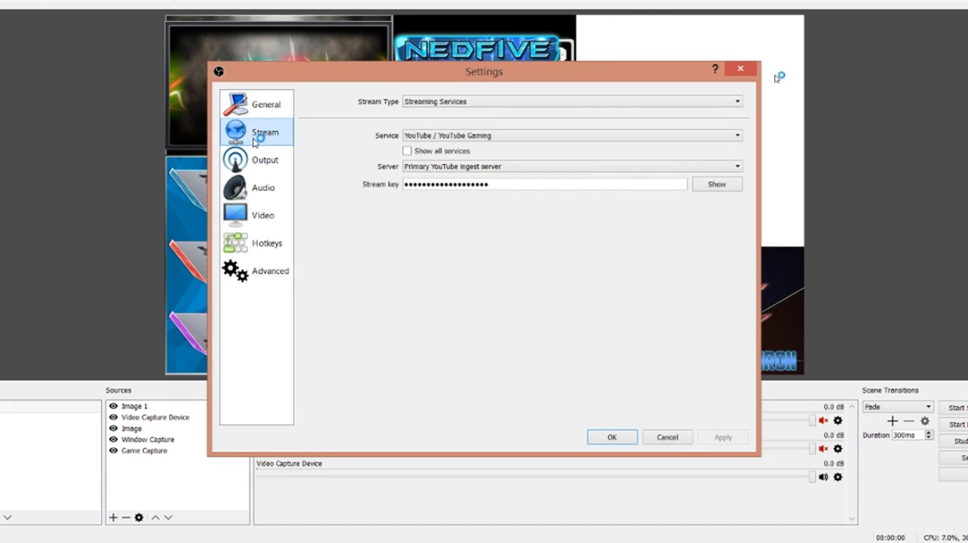
pyautogui.click(442, 135)
pyautogui.click(441, 136)
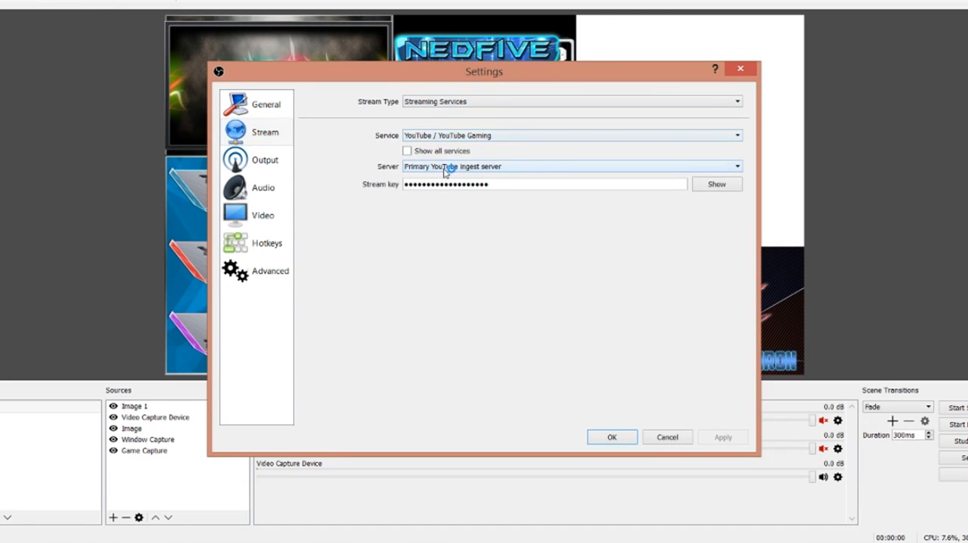
pyautogui.click(443, 171)
pyautogui.click(447, 174)
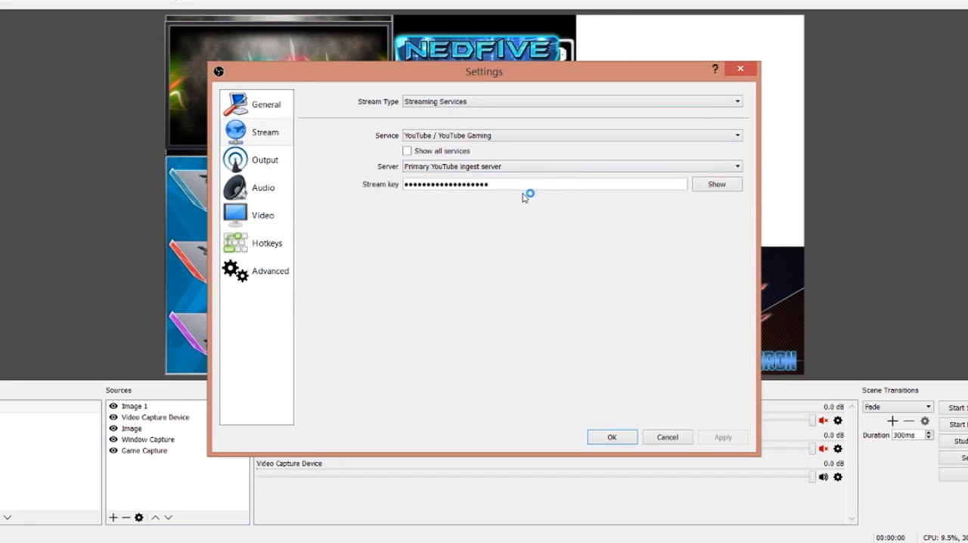
# - Switch to the YouTube Live Dashboard to locate the stream key under Encoder Setup, and return to the OBS Studio stream settings
pyautogui.click(119, 542)
pyautogui.click(61, 496)
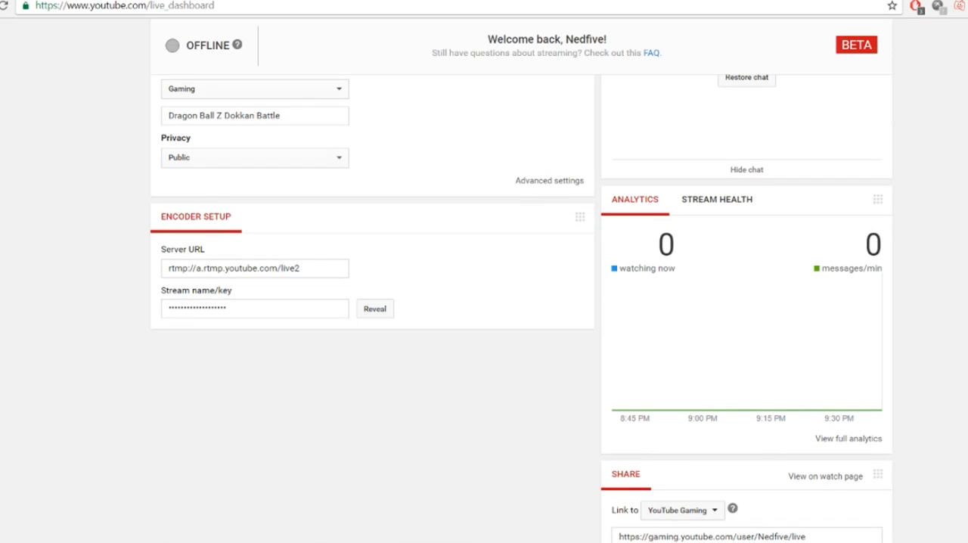
pyautogui.scroll(4, 433, 407)
pyautogui.scroll(-2, 433, 407)
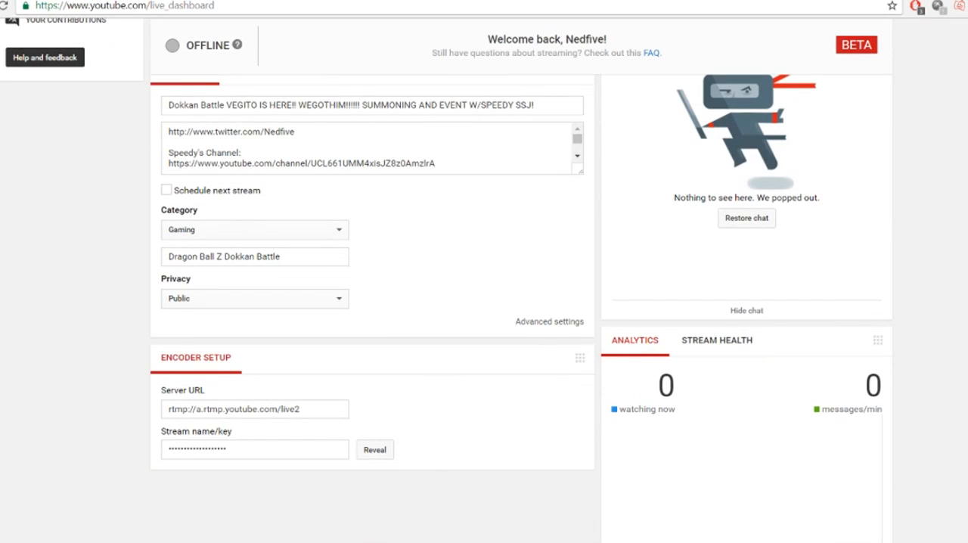
pyautogui.moveTo(369, 540)
pyautogui.click(407, 490)
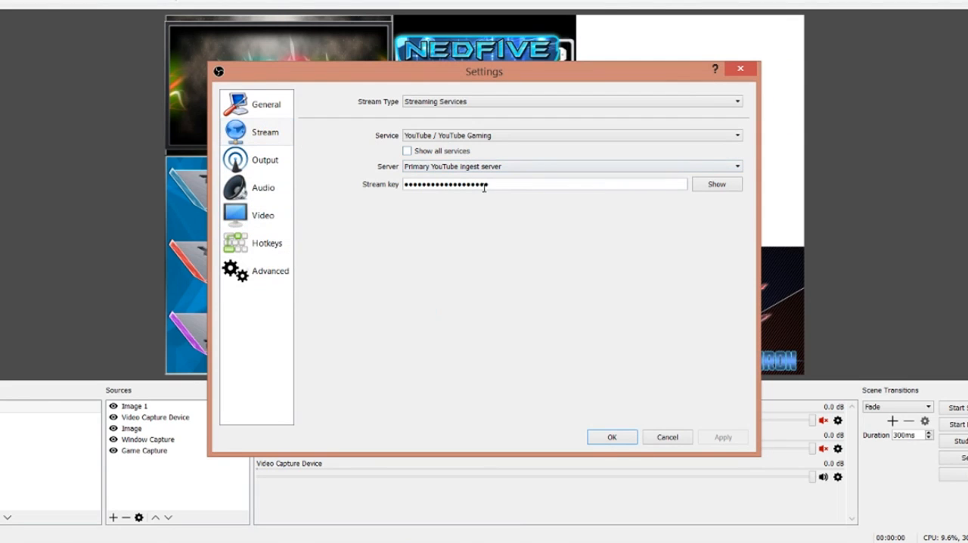
# - Examine the output settings, checking the output mode, recording format and recording quality options
pyautogui.click(265, 159)
pyautogui.click(453, 101)
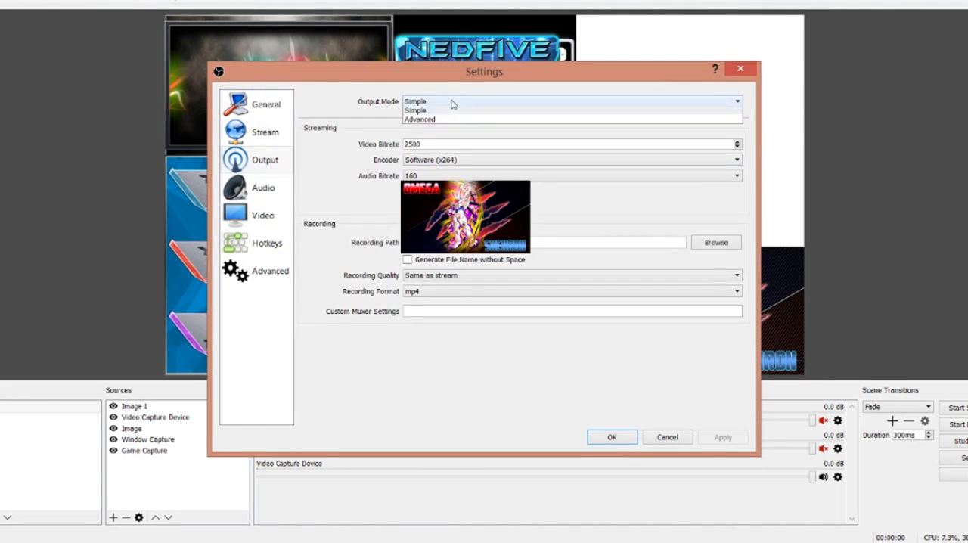
pyautogui.click(452, 105)
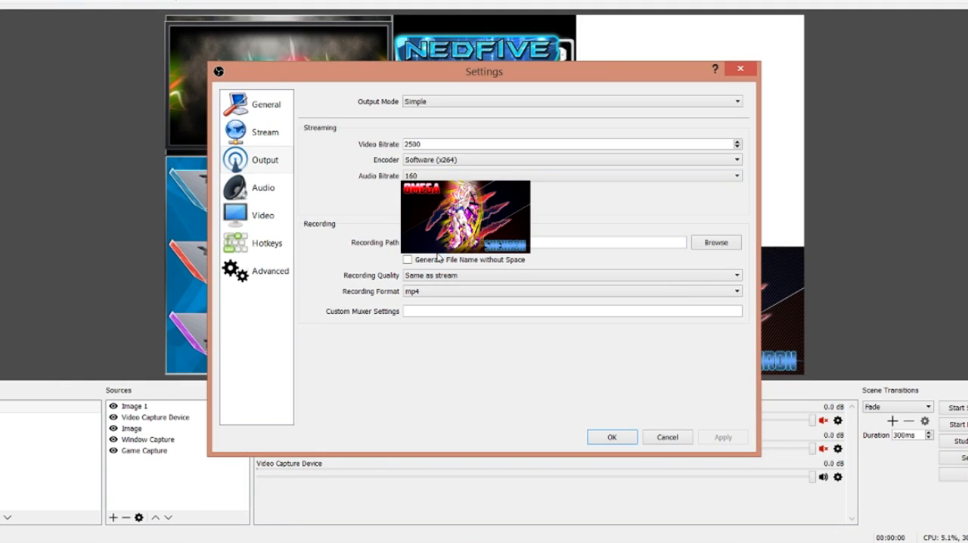
pyautogui.click(413, 292)
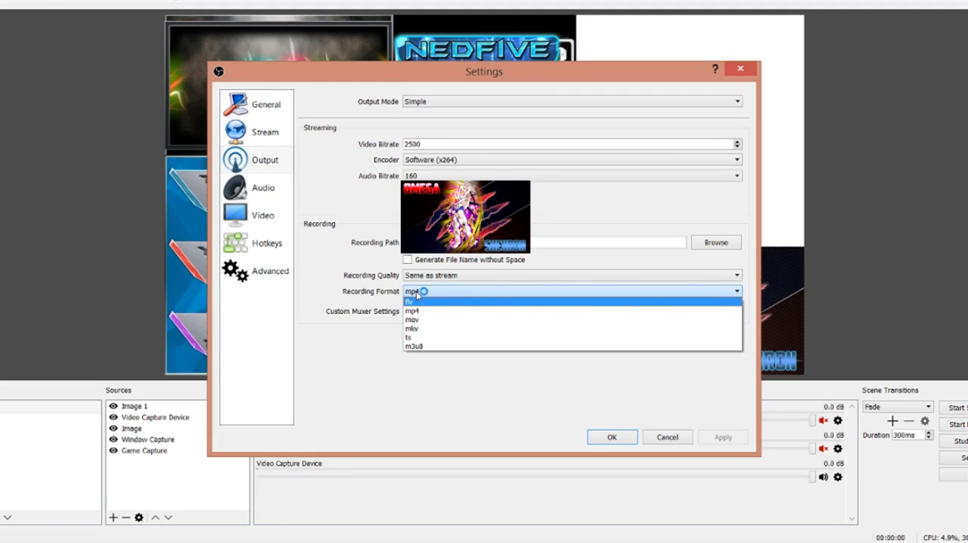
pyautogui.click(417, 293)
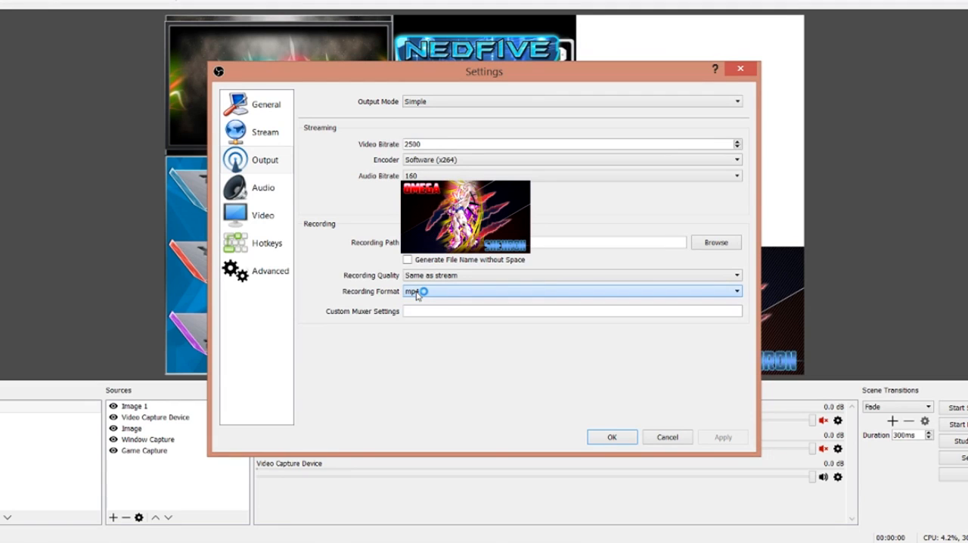
pyautogui.click(425, 277)
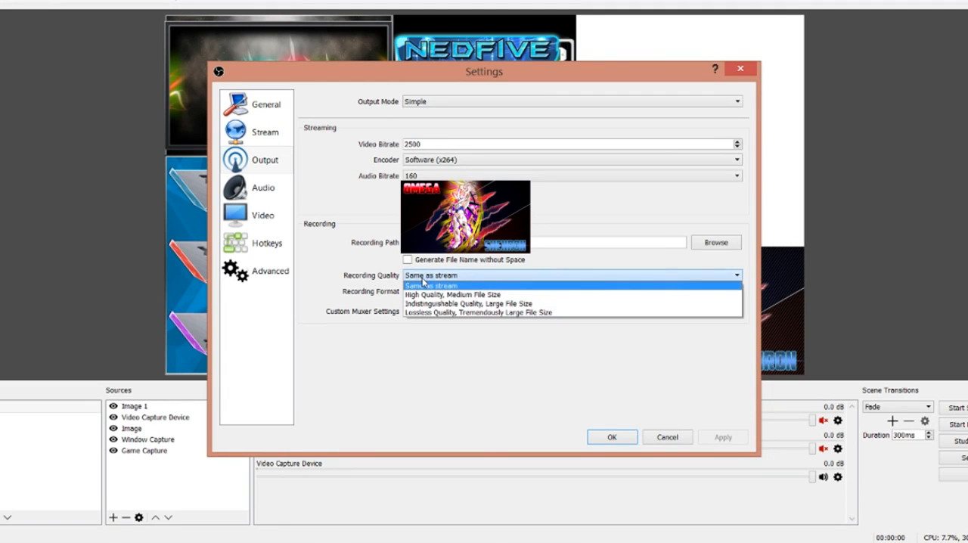
pyautogui.click(424, 278)
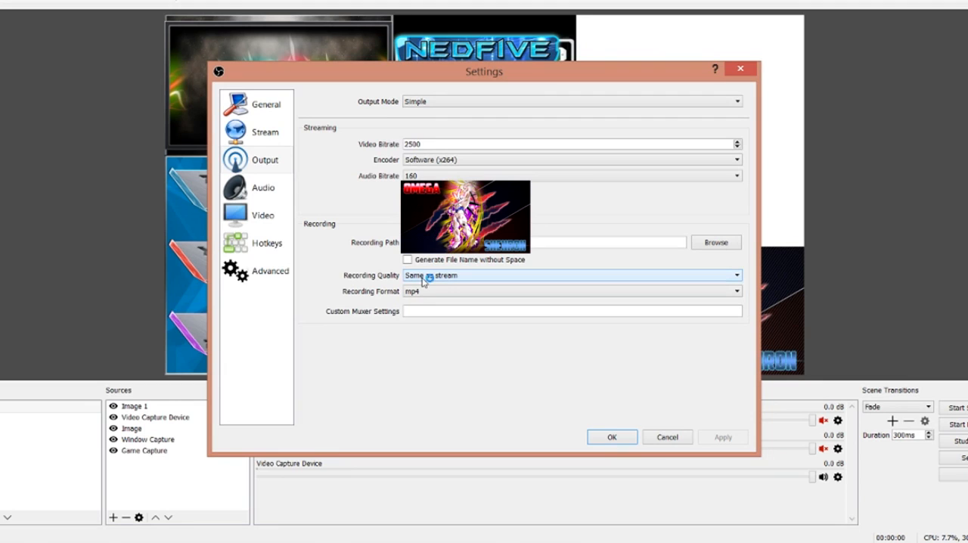
# - Review the audio device settings and the video resolution and frame rate settings
pyautogui.click(235, 193)
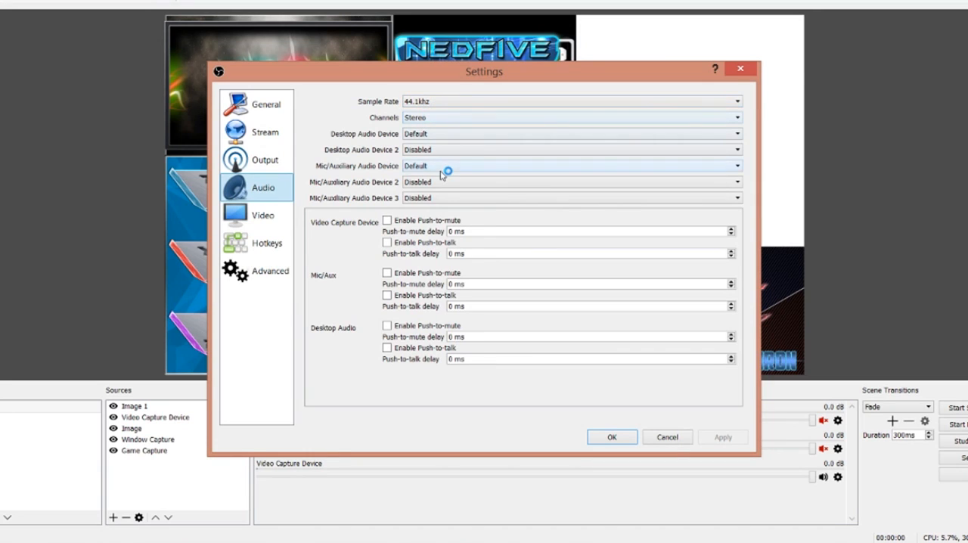
pyautogui.click(258, 210)
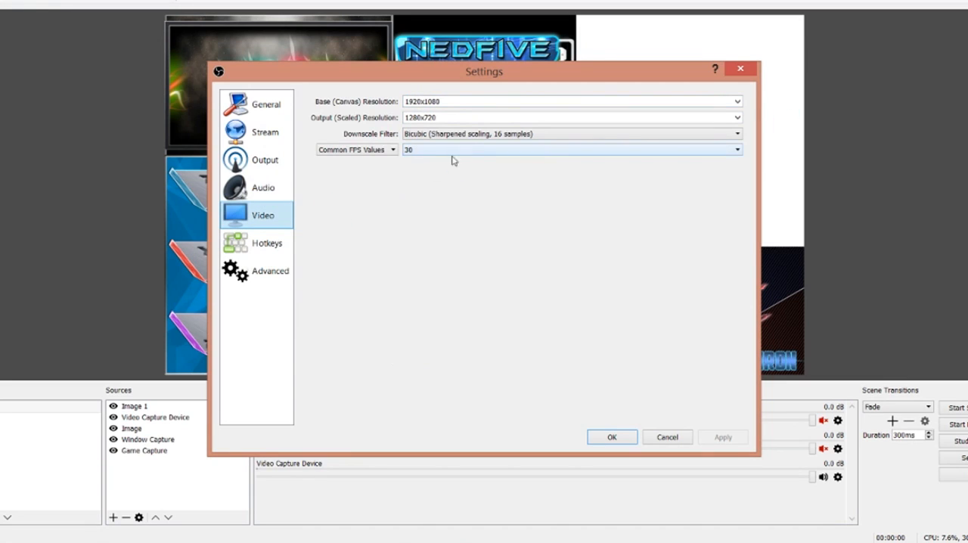
# - Review the hotkey settings for streaming and scene sources, and close the settings without saving
pyautogui.click(266, 244)
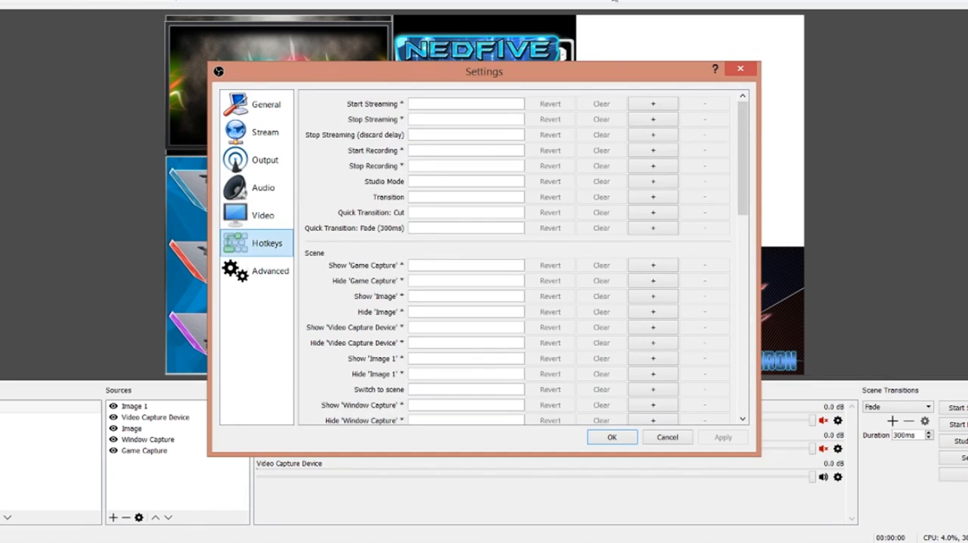
pyautogui.click(428, 105)
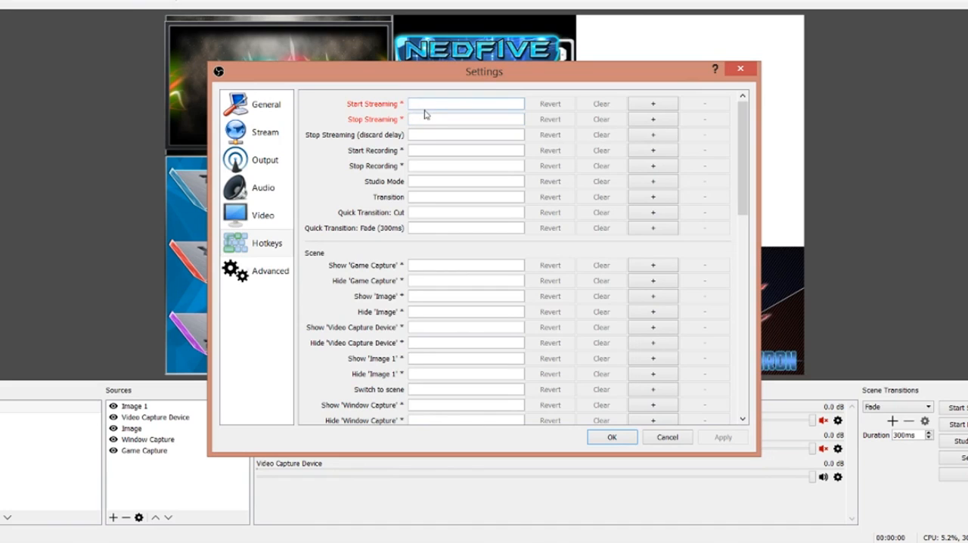
pyautogui.click(422, 129)
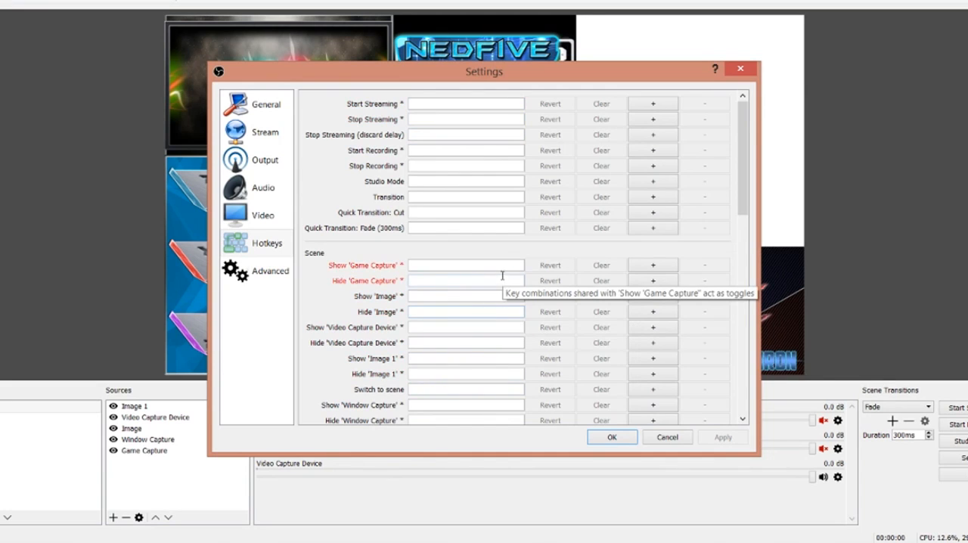
pyautogui.click(438, 103)
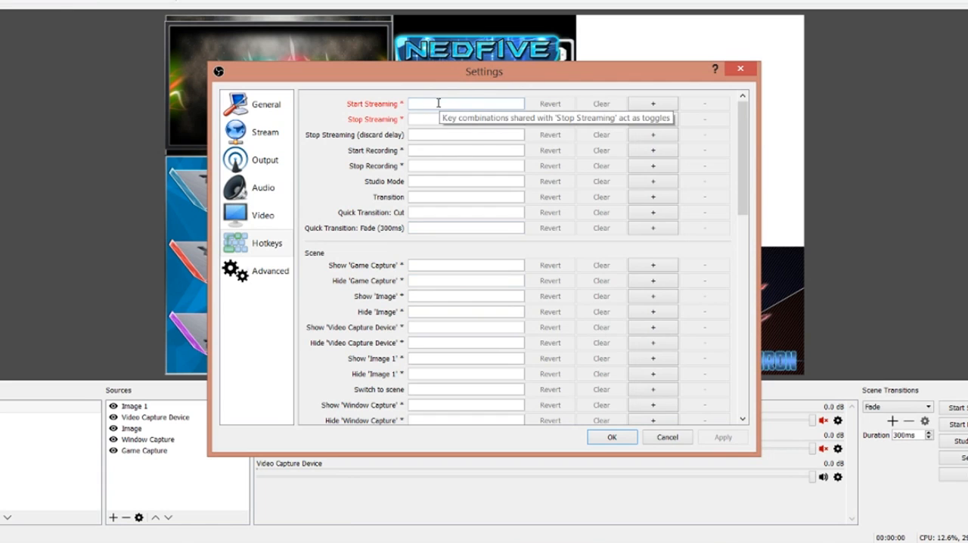
pyautogui.click(666, 437)
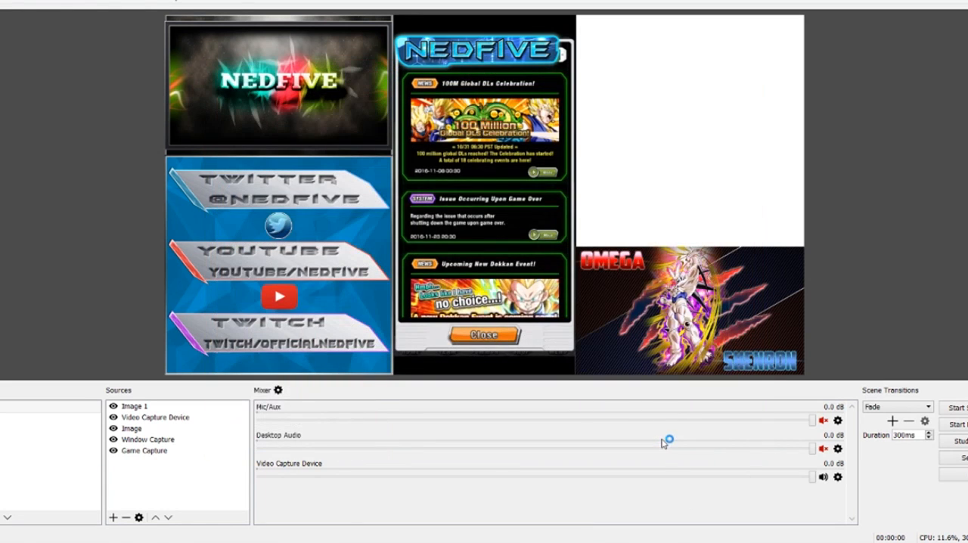